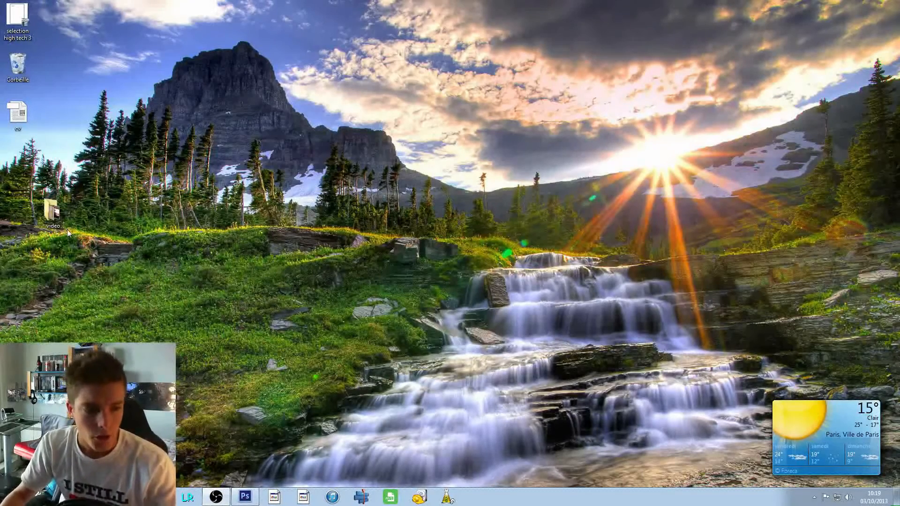
- Open the video folder and view the portrait photo and the "comment bien commencer sur youtube" thumbnail, closing each preview
double_click(49, 211)
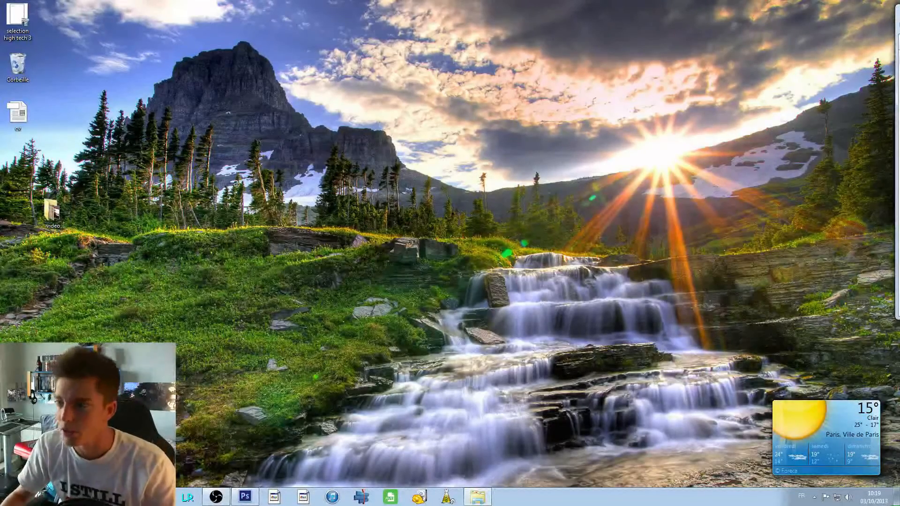
drag(899, 15, 438, 41)
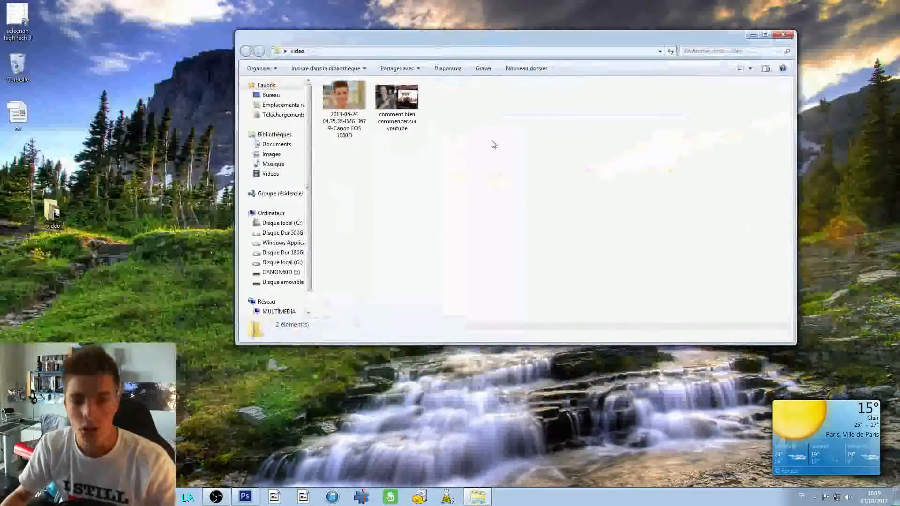
double_click(362, 121)
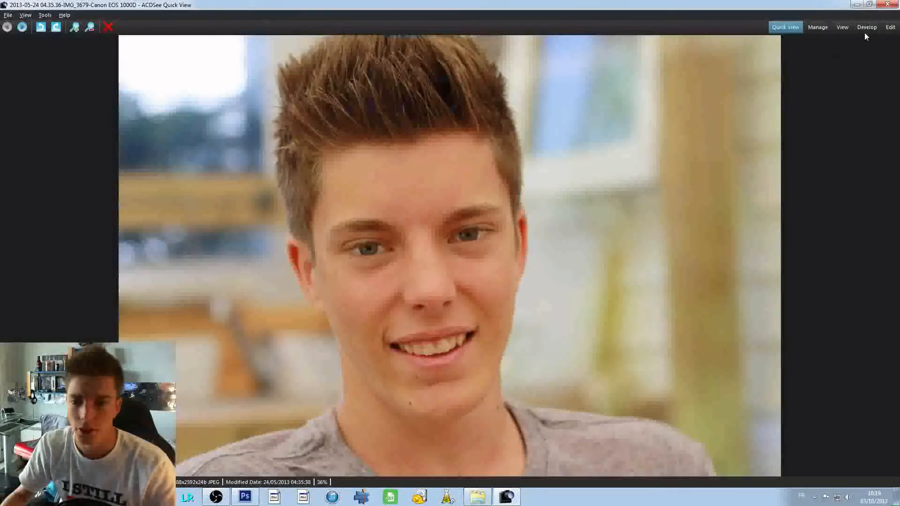
click(888, 5)
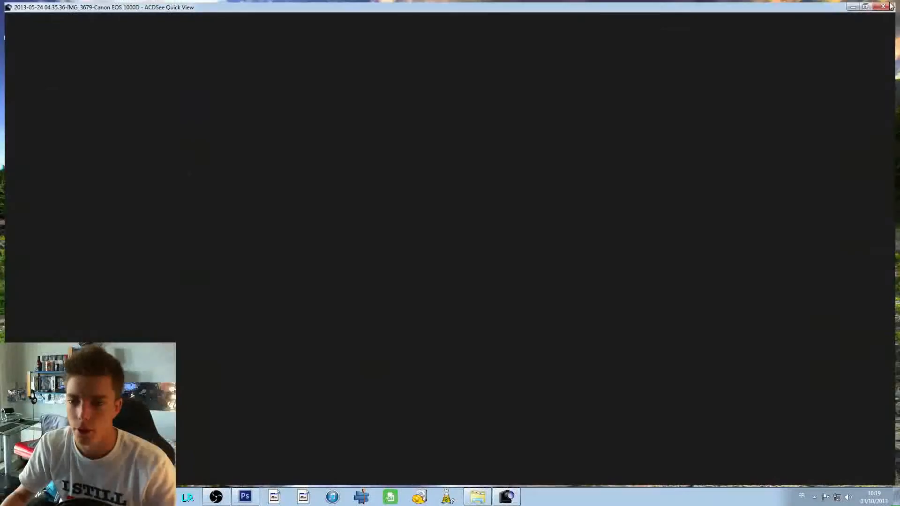
double_click(408, 122)
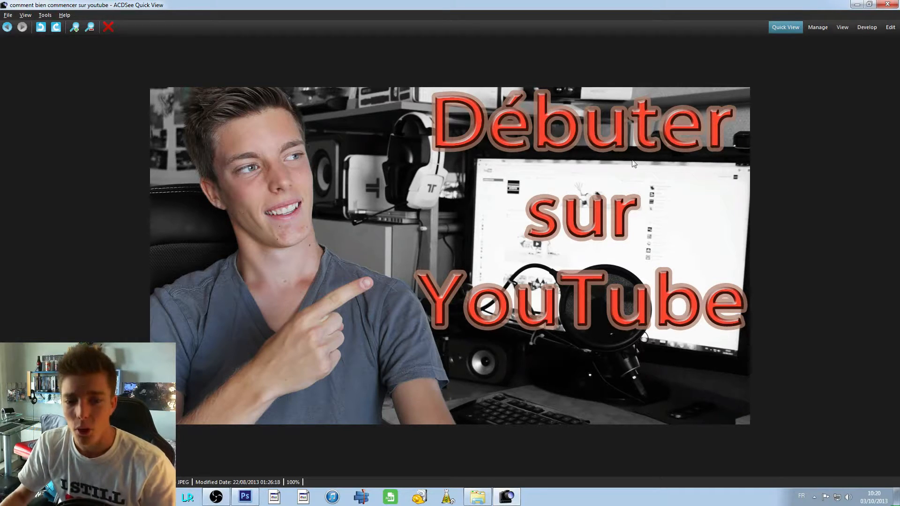
click(887, 4)
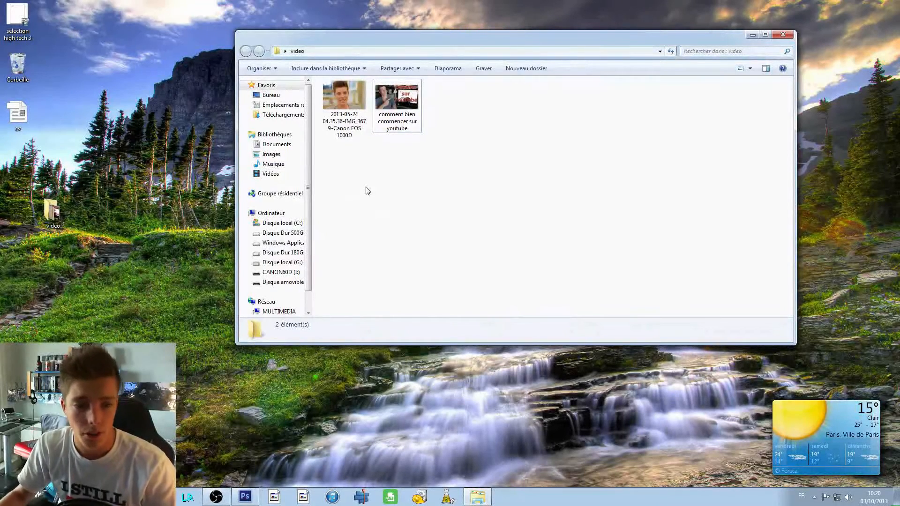
- Switch to Photoshop and open the portrait photo IMG_3679 from the video folder in it
click(245, 496)
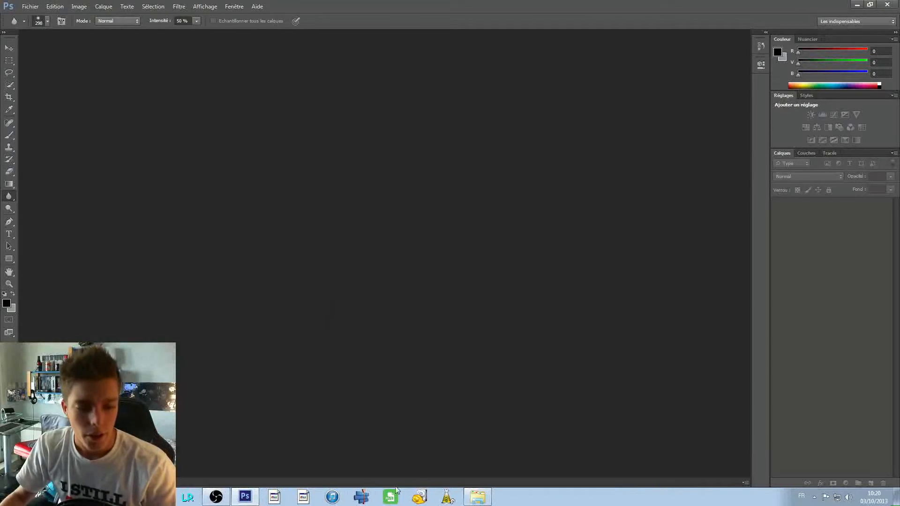
click(481, 492)
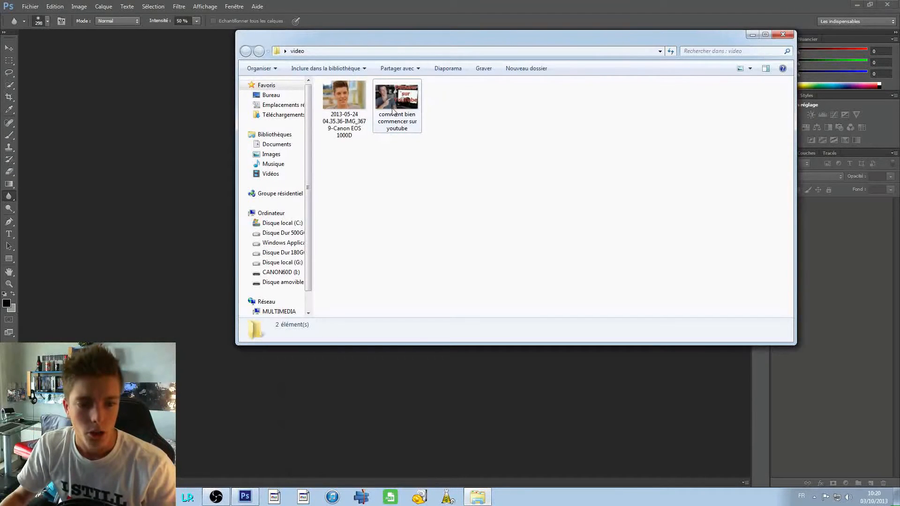
drag(344, 99, 73, 136)
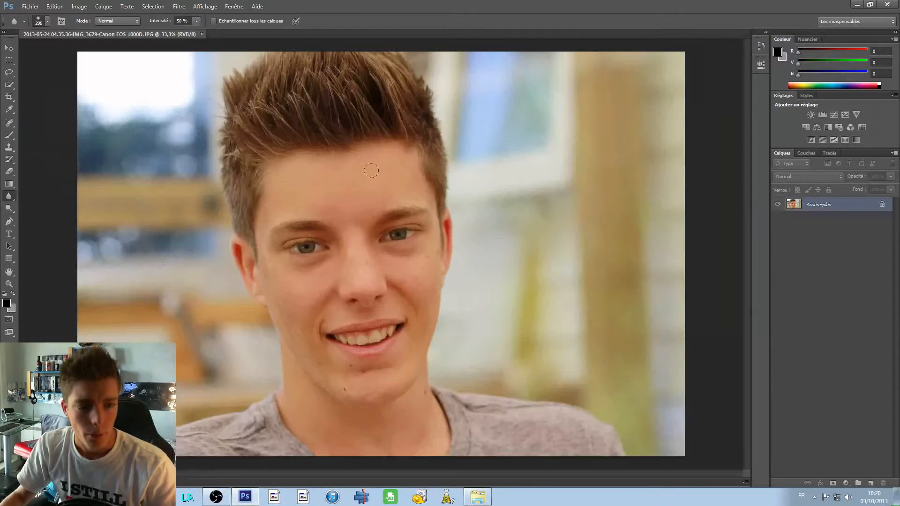
- Create a new document with the 1280 px x 720 px preset and a white background
click(28, 11)
click(35, 17)
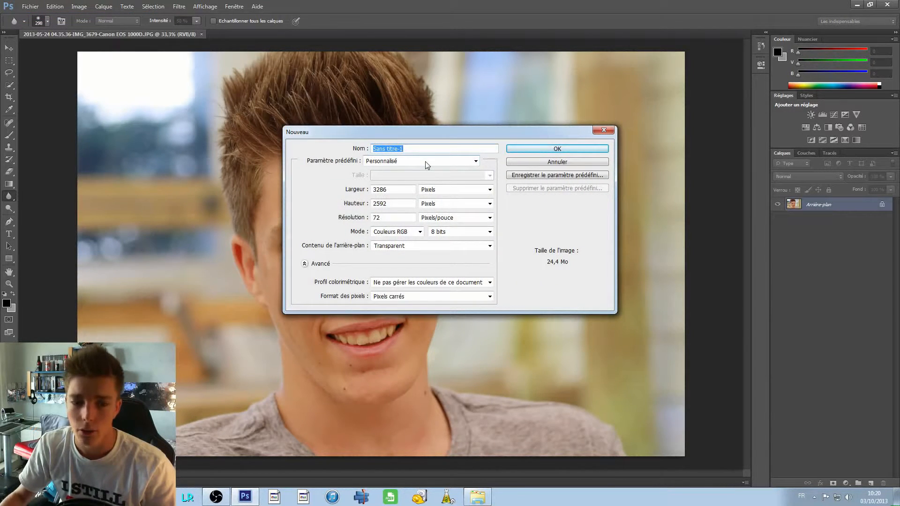
click(426, 162)
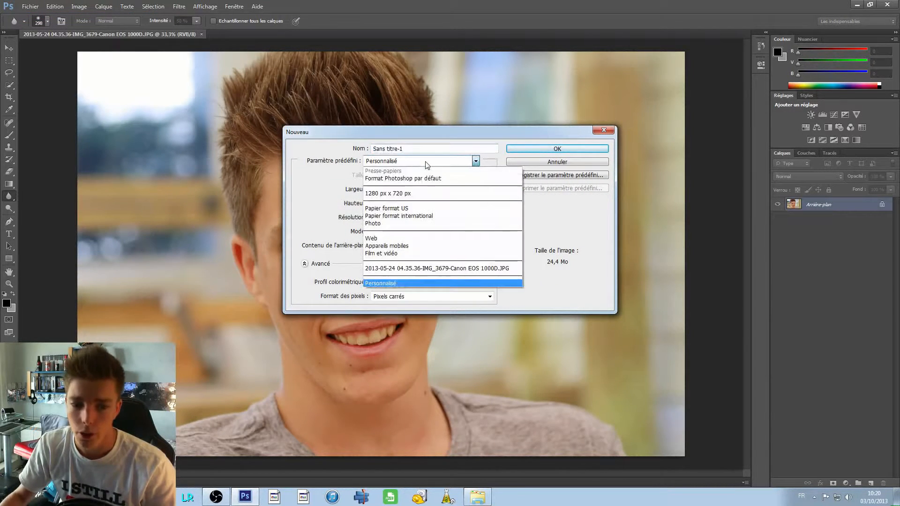
click(401, 194)
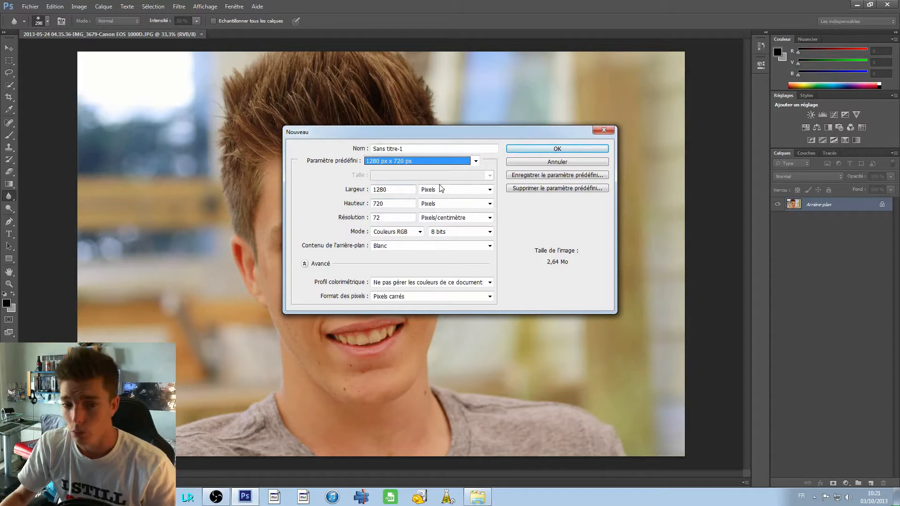
click(553, 149)
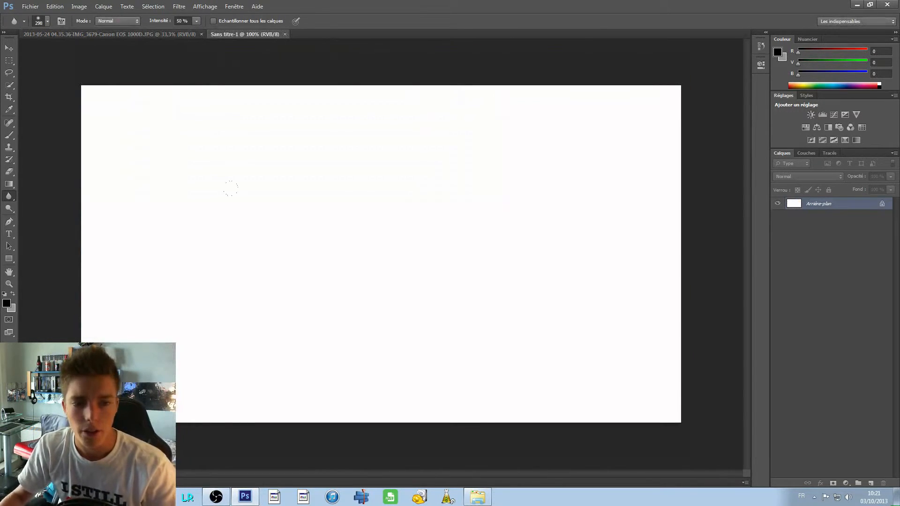
- Duplicate the portrait photo's Arrière-plan layer into the Sans titre-1 document
click(105, 35)
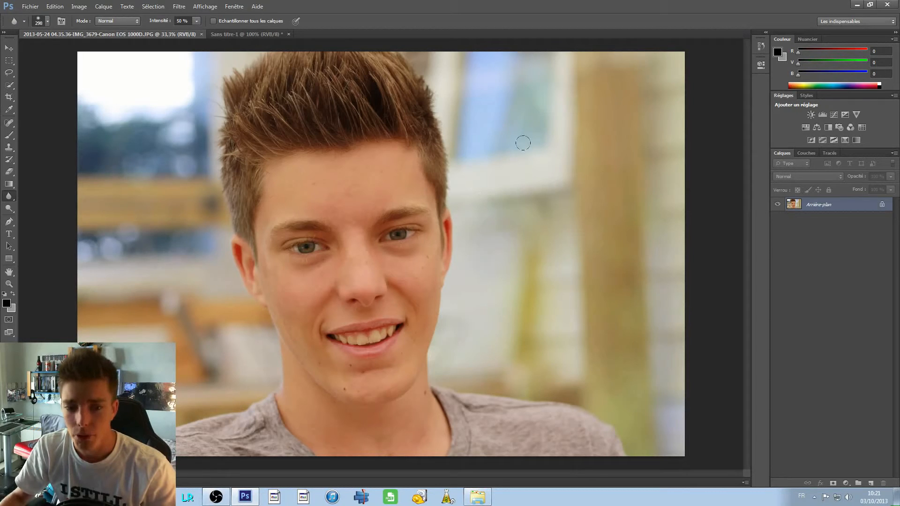
right_click(825, 210)
click(827, 225)
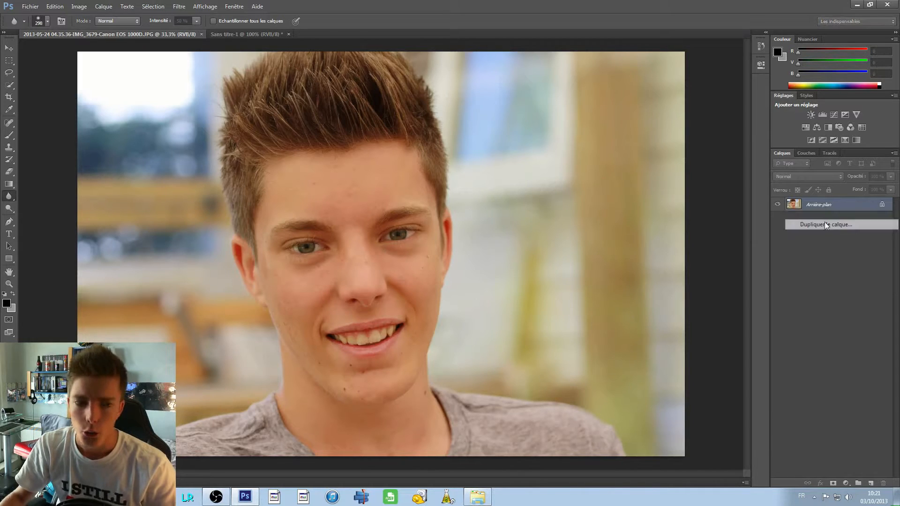
click(415, 190)
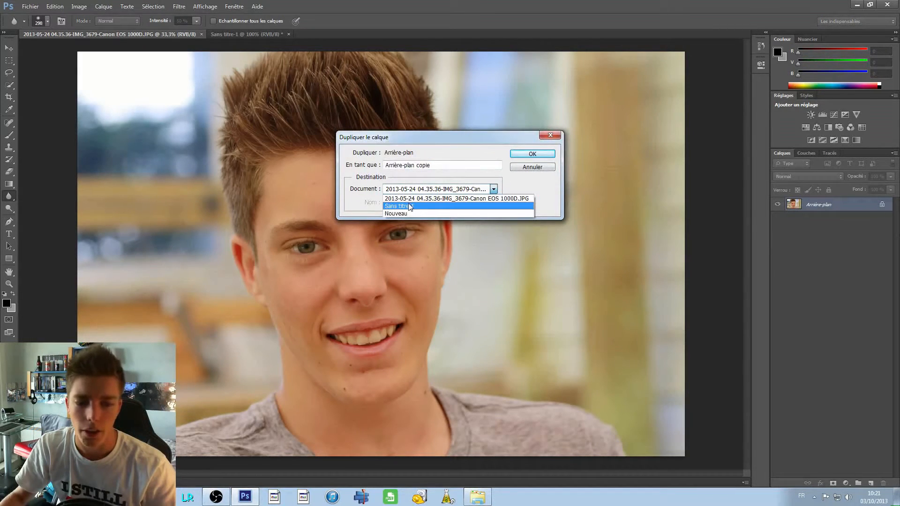
click(409, 207)
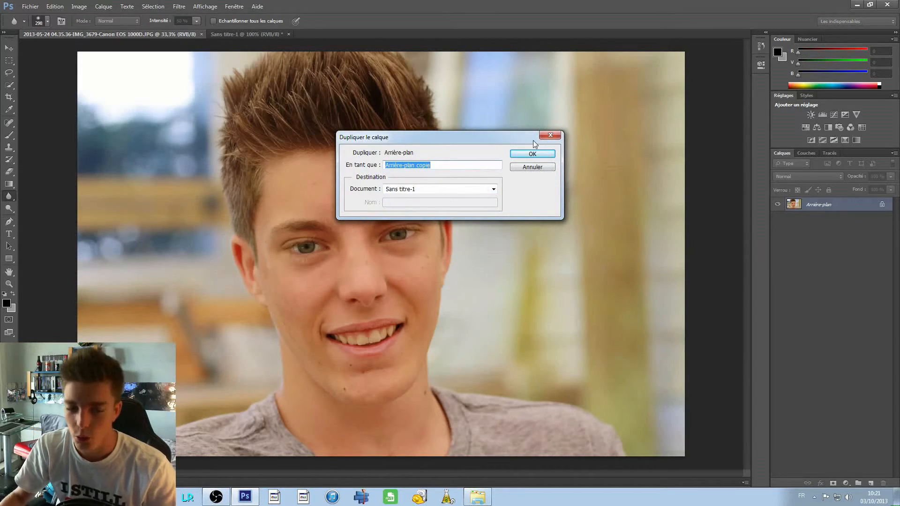
click(519, 155)
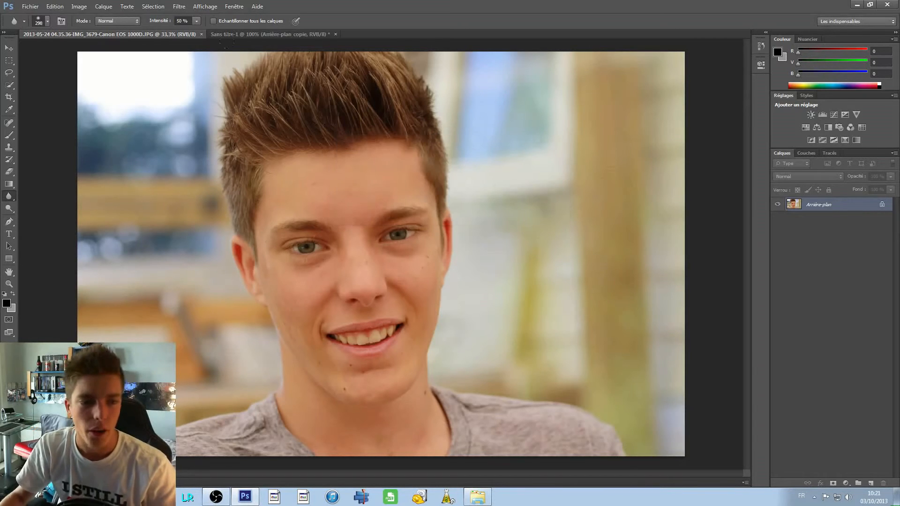
- In Sans titre-1, scale the portrait layer down to about 46% and move it so the face lies over the canvas
click(265, 33)
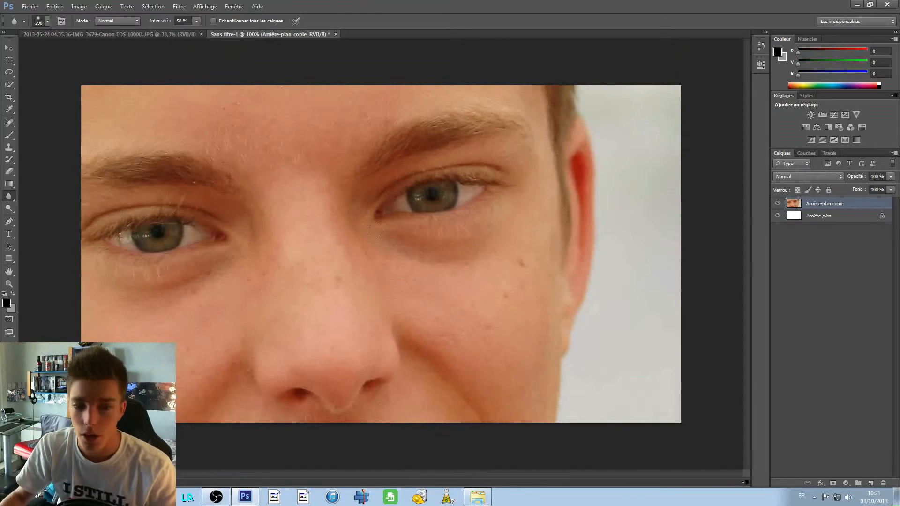
key(v)
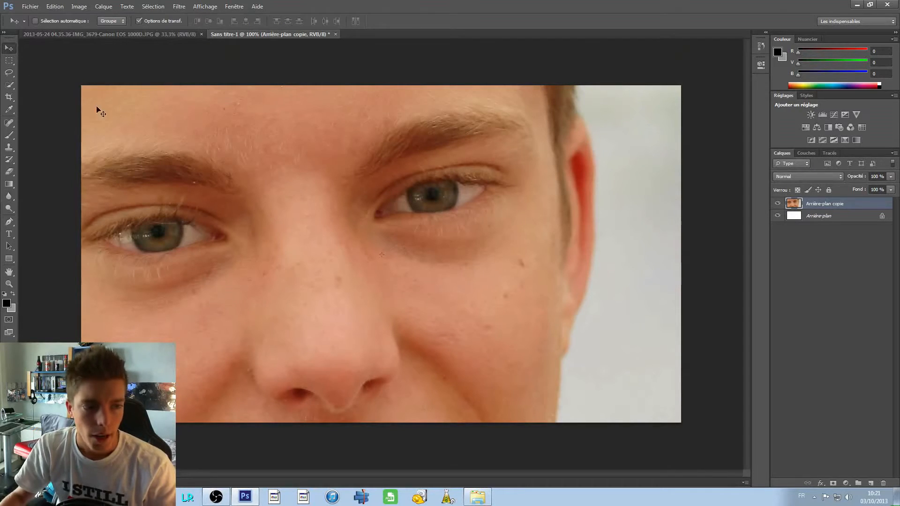
key(ctrl+t)
key(ctrl+minus)
key(ctrl+minus)
key(ctrl+minus)
key(ctrl+minus)
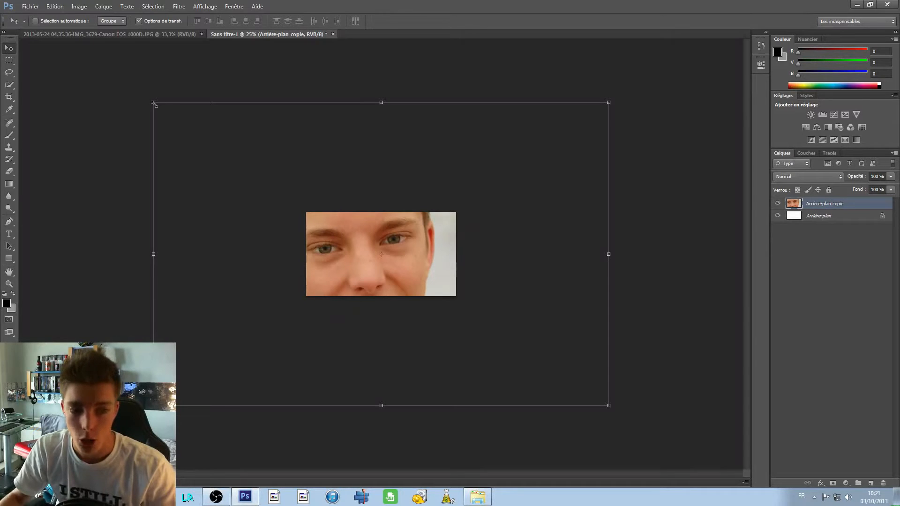
drag(154, 103, 402, 268)
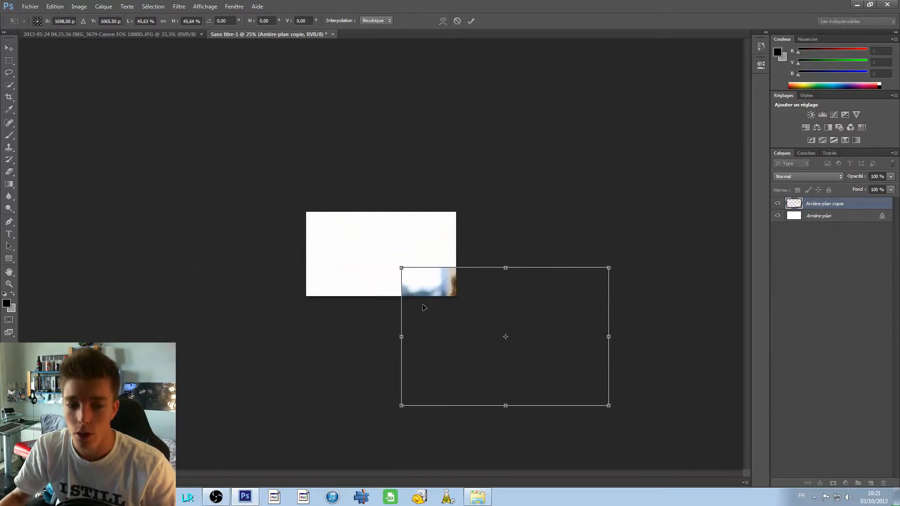
drag(423, 307, 304, 226)
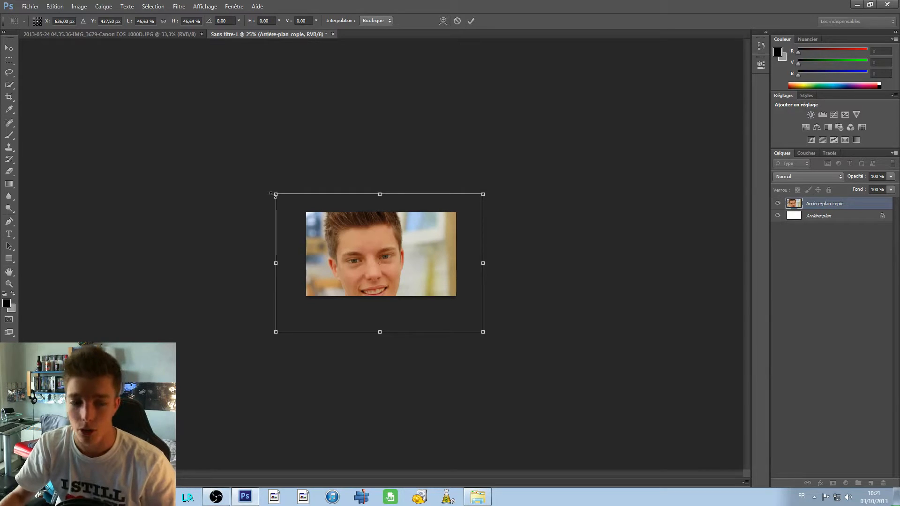
drag(272, 193, 281, 178)
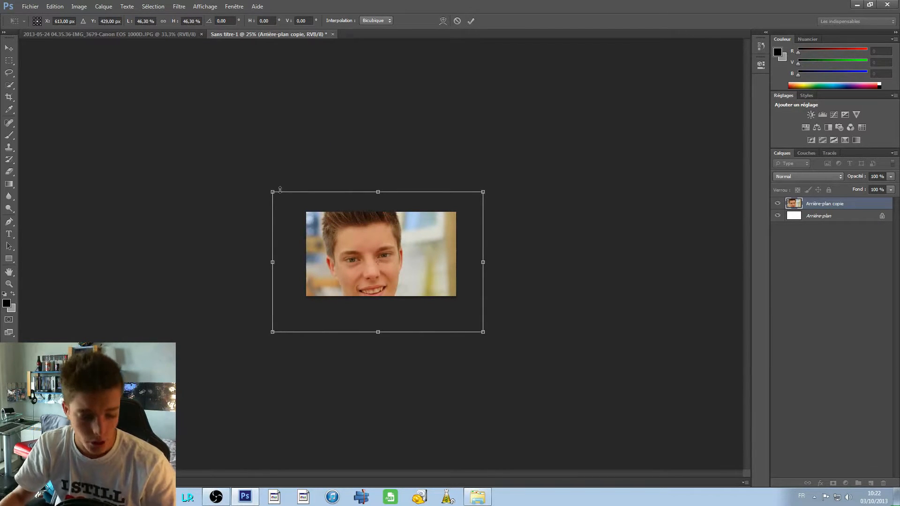
drag(273, 191, 229, 157)
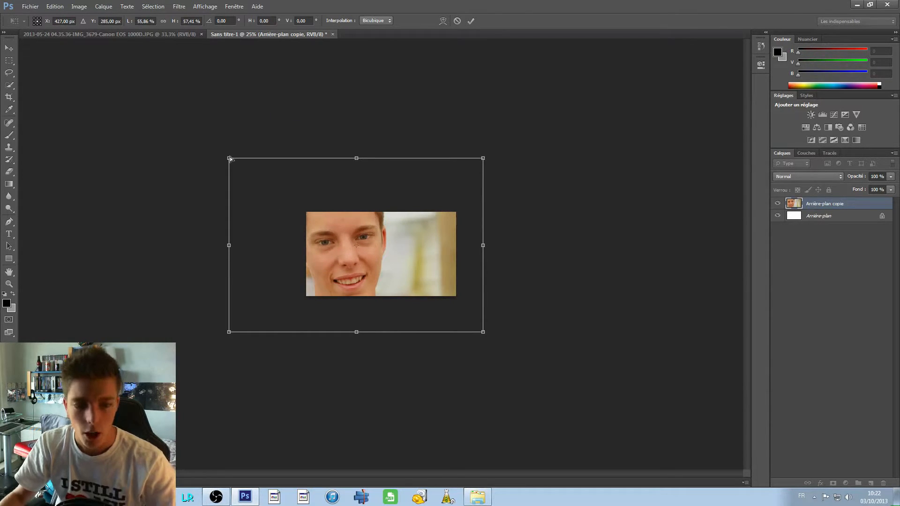
key(ctrl+z)
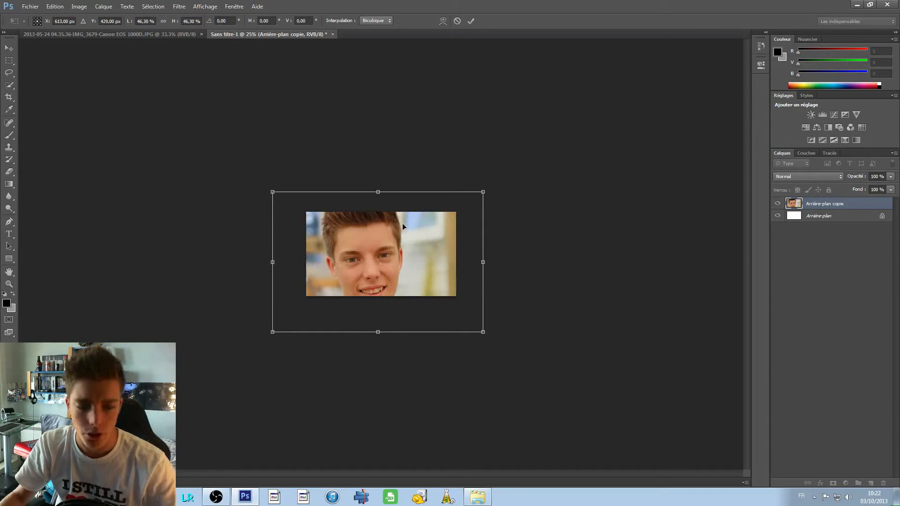
- Shrink the portrait layer to about 33.6%, position it to fill the canvas with the hair at the upper edge, and apply the transform
key(ctrl+plus)
key(ctrl+plus)
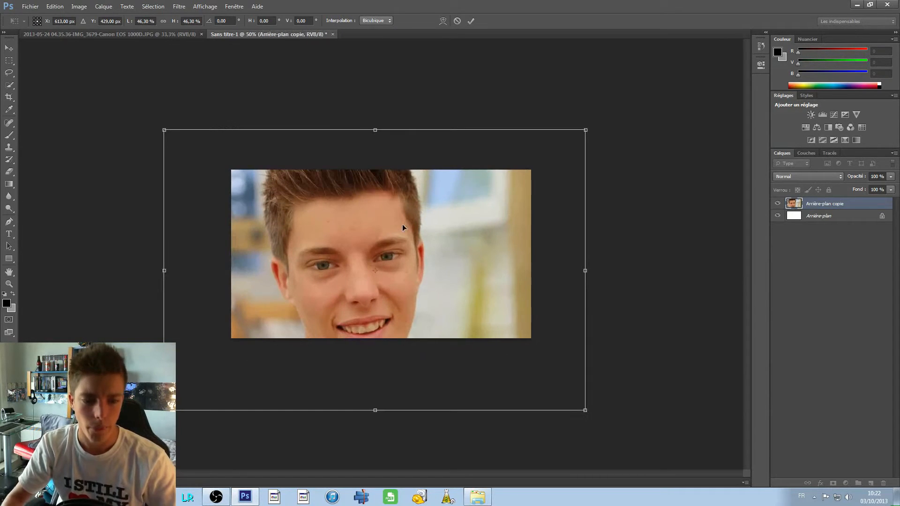
drag(584, 130, 442, 226)
drag(328, 271, 397, 211)
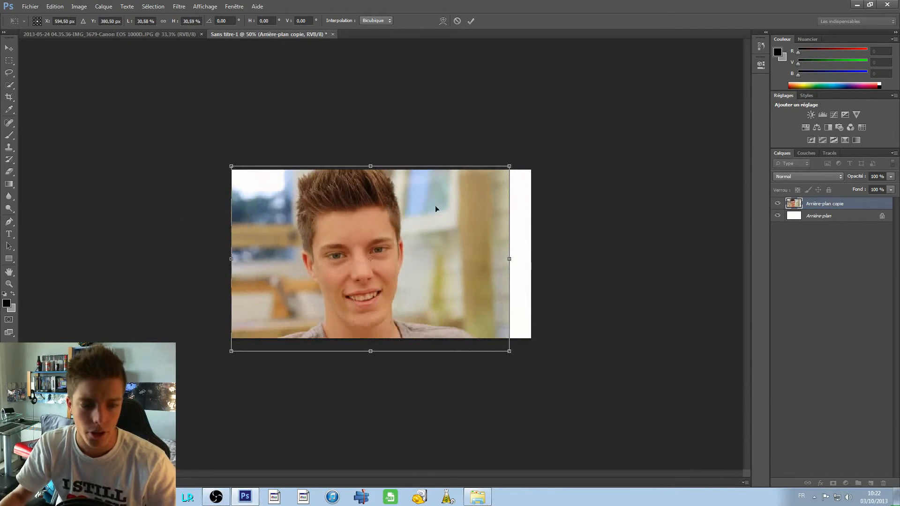
drag(511, 164, 537, 147)
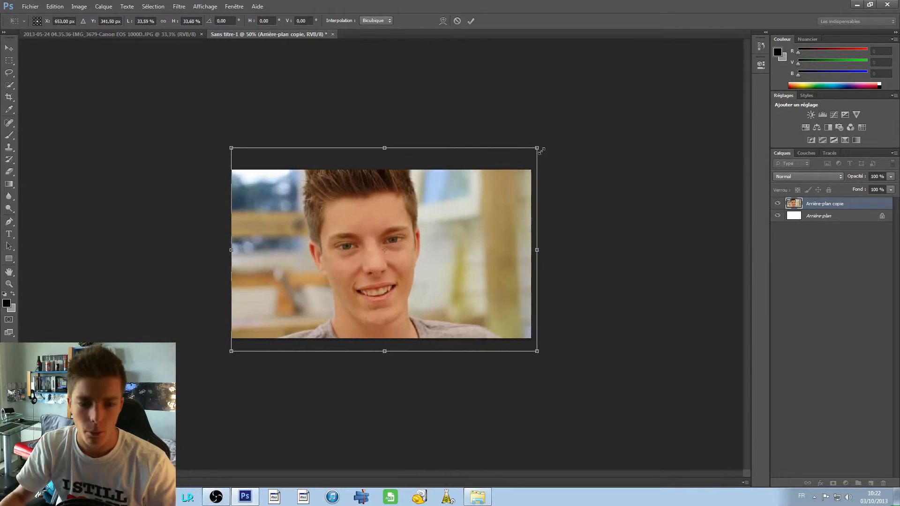
drag(493, 189, 492, 205)
key(Return)
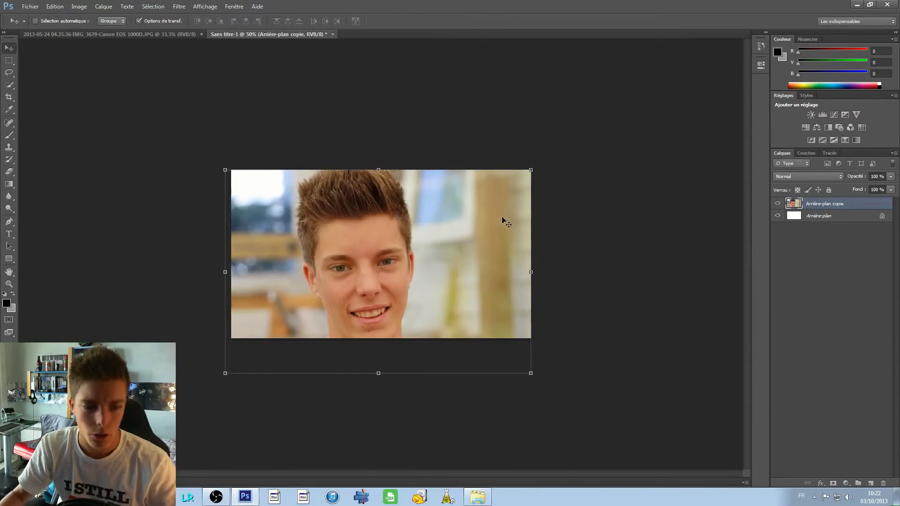
- Select the person's face, neck and hair on the portrait layer with the Quick Selection tool
key(ctrl+plus)
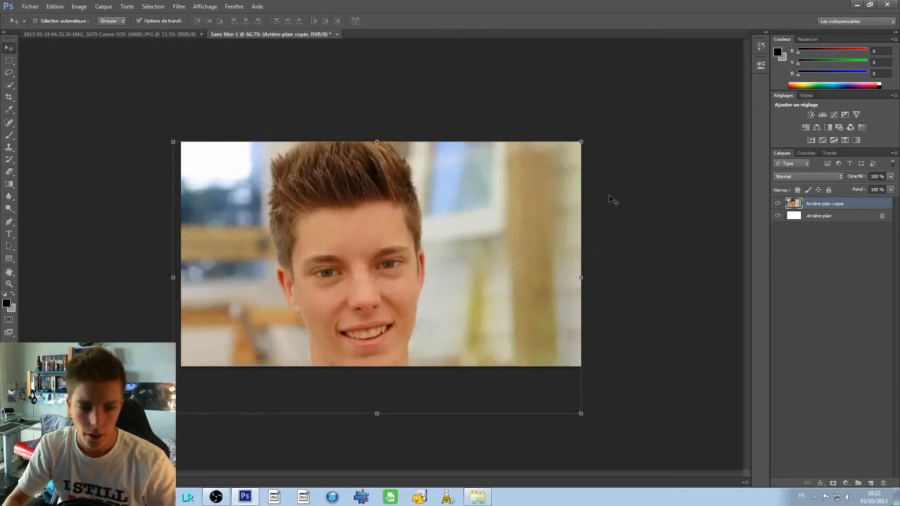
key(ctrl+plus)
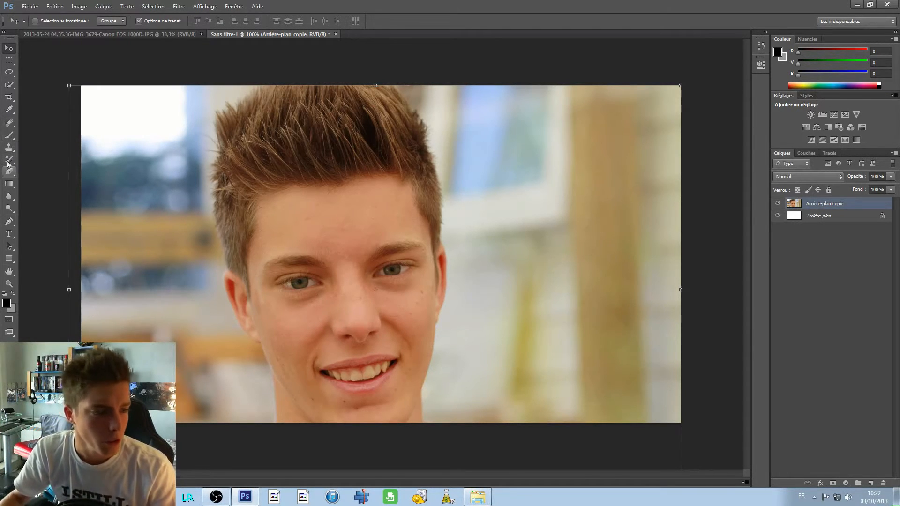
click(10, 86)
right_click(10, 85)
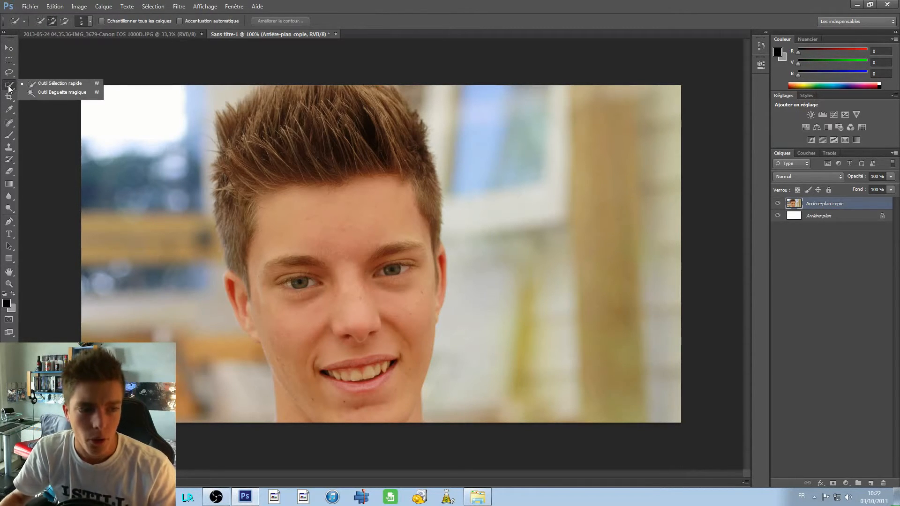
click(32, 87)
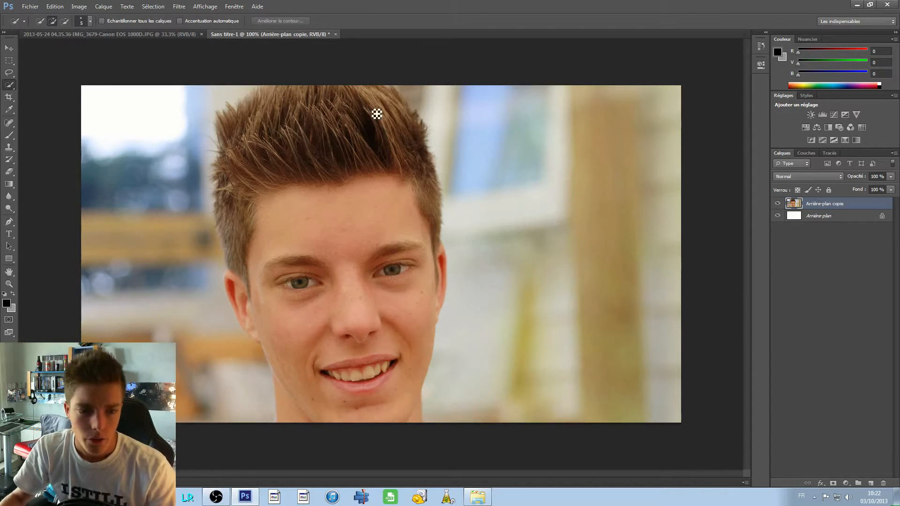
mouse_move(377, 114)
mouse_down()
mouse_move(361, 96)
mouse_move(289, 101)
mouse_move(244, 143)
mouse_move(238, 161)
mouse_move(249, 200)
mouse_move(291, 287)
mouse_up()
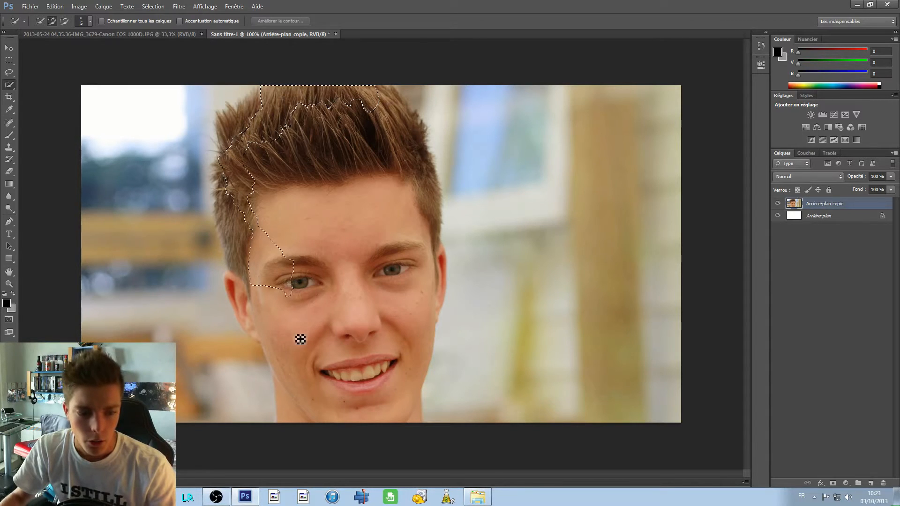
mouse_move(300, 339)
mouse_down()
mouse_move(318, 406)
mouse_move(368, 372)
mouse_move(302, 312)
mouse_up()
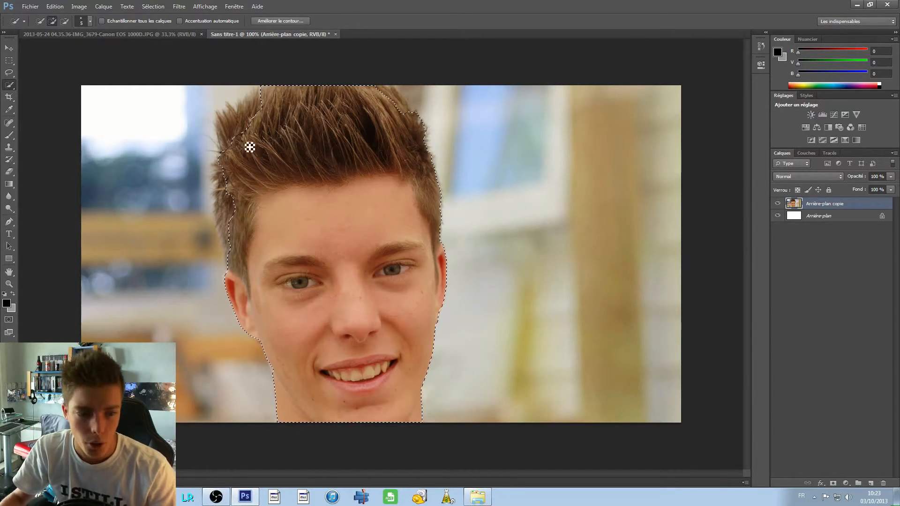
mouse_move(255, 104)
mouse_down()
mouse_move(231, 137)
mouse_move(231, 249)
mouse_up()
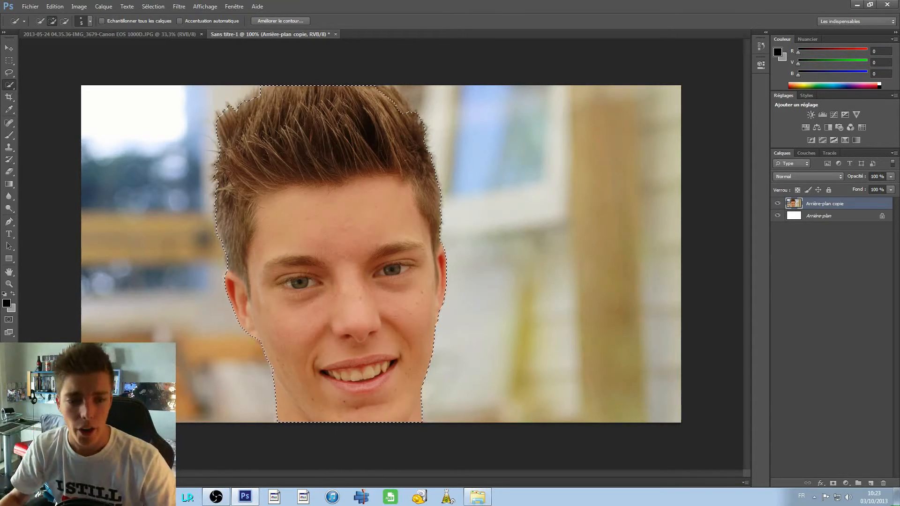
- Extend the selection over the remaining hair beside the canvas's upper edge and subtract the background picked up next to it
click(407, 99)
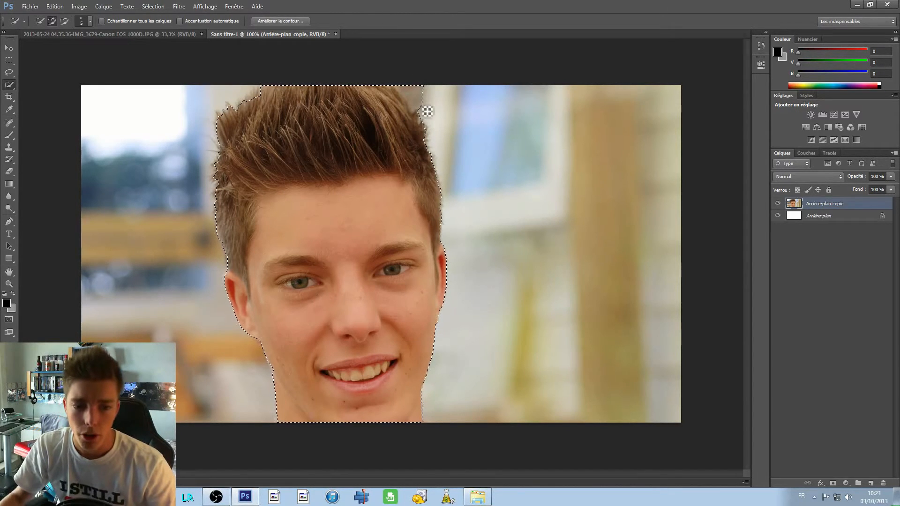
drag(444, 104, 456, 102)
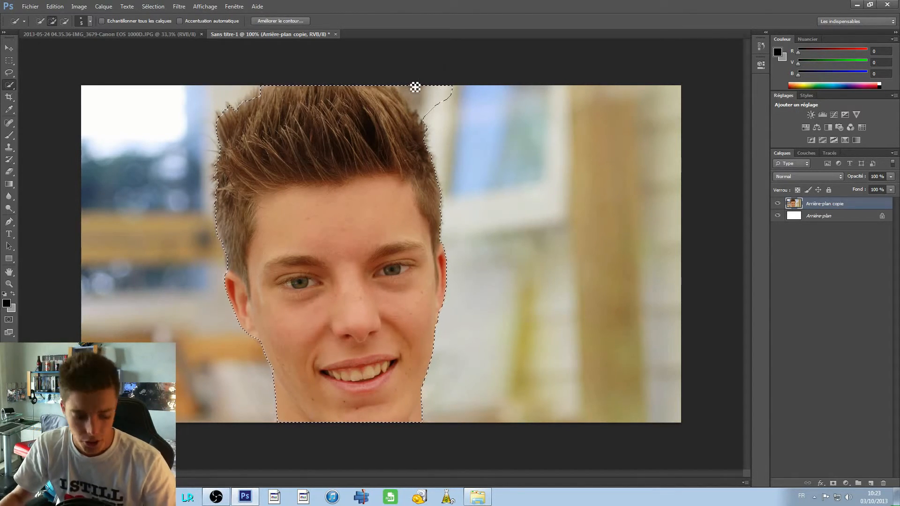
key(alt)
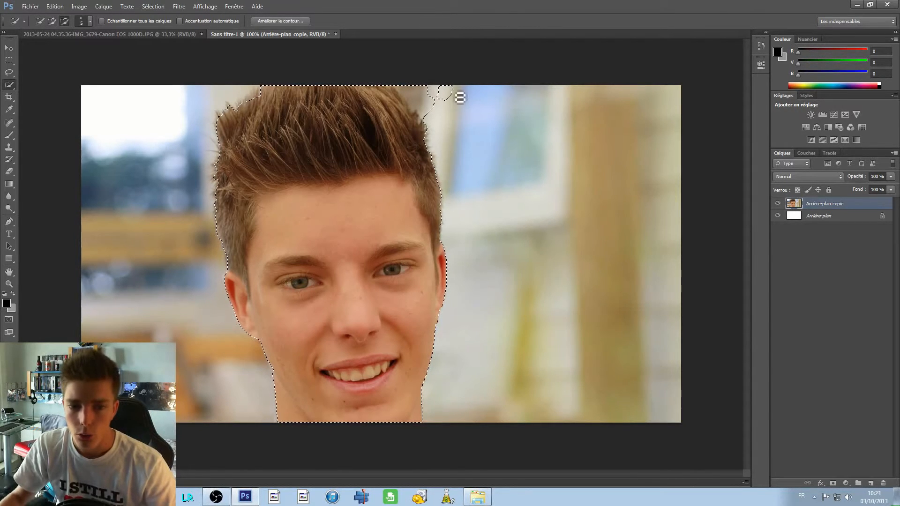
mouse_move(458, 94)
mouse_down()
mouse_move(449, 110)
mouse_move(458, 101)
mouse_move(438, 95)
mouse_up()
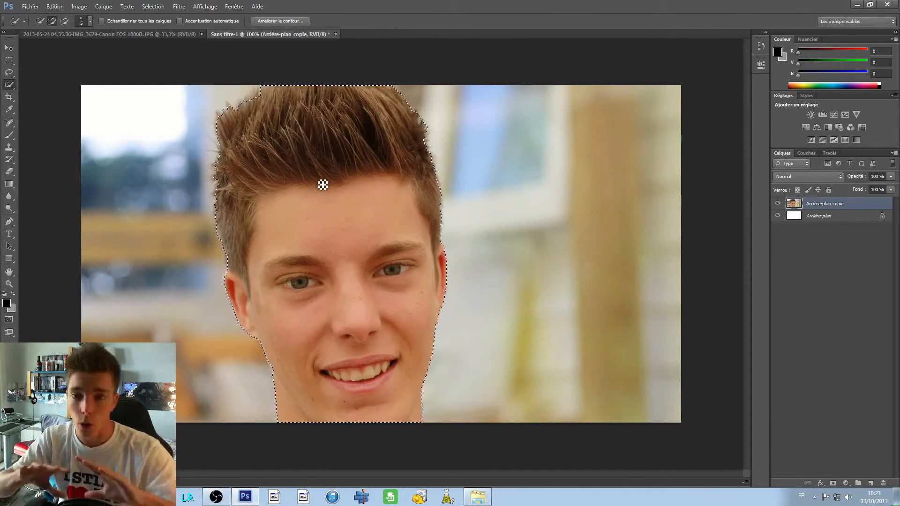
- Convert everything outside the person to black and white with the Noir et blanc adjustment's Par défaut preset, and clear the selection
right_click(306, 171)
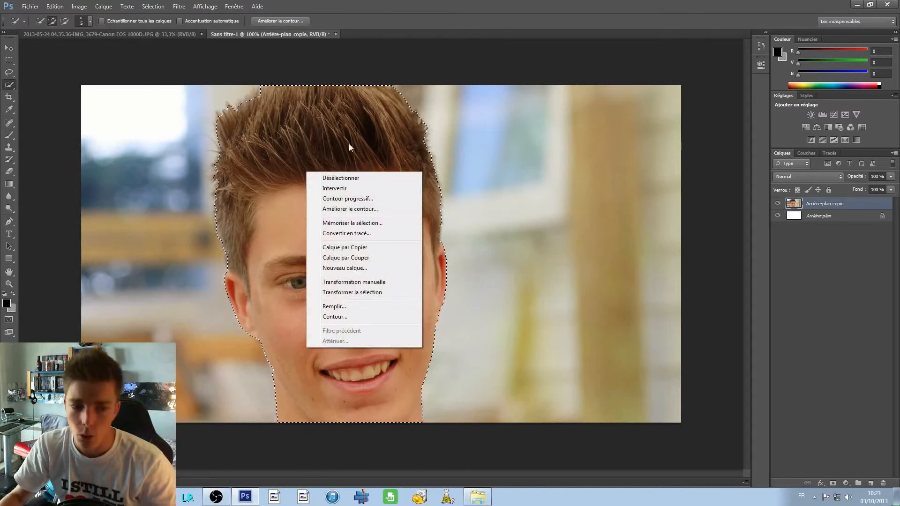
click(357, 189)
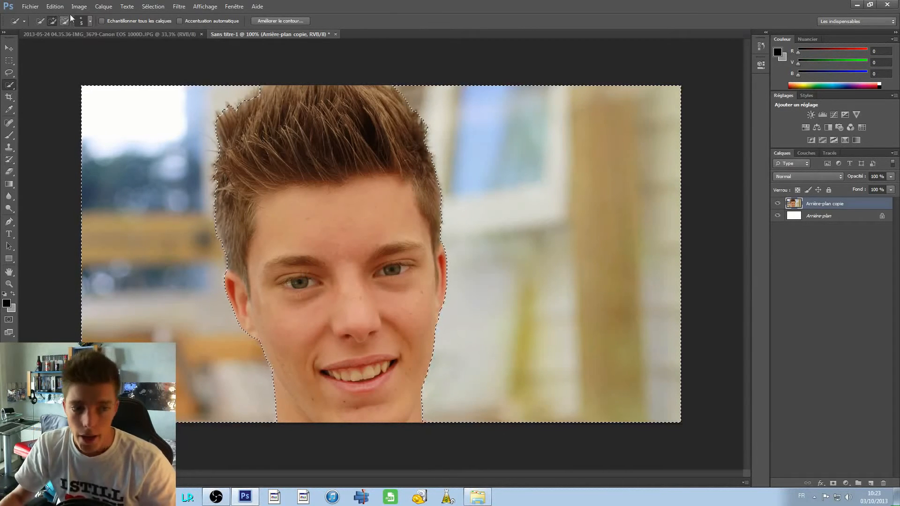
click(84, 9)
mouse_move(108, 29)
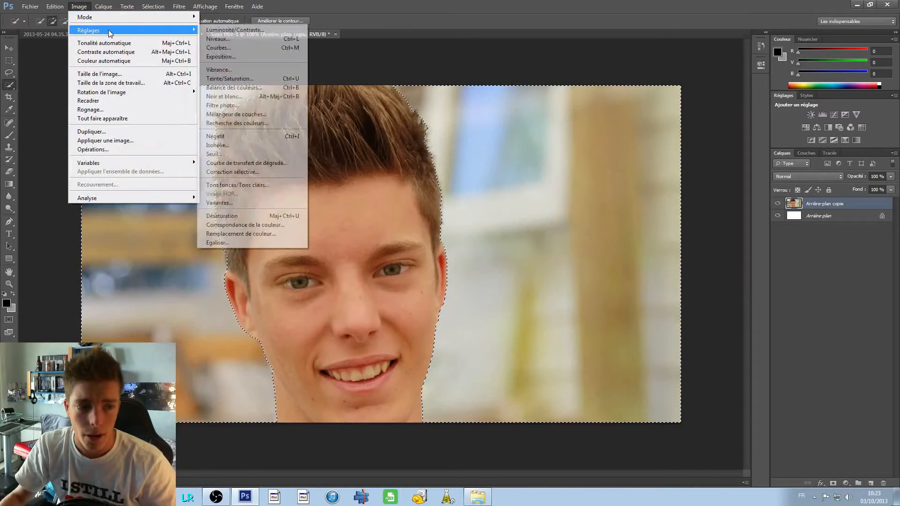
click(295, 96)
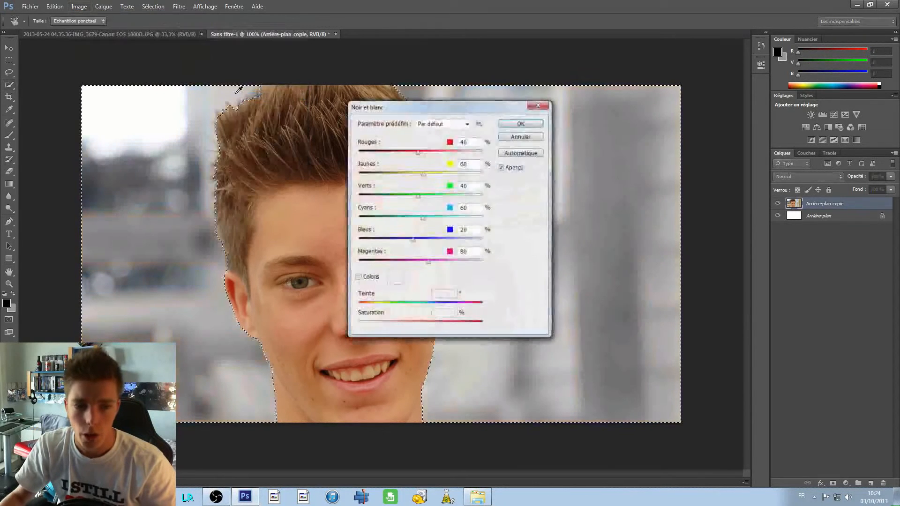
click(509, 126)
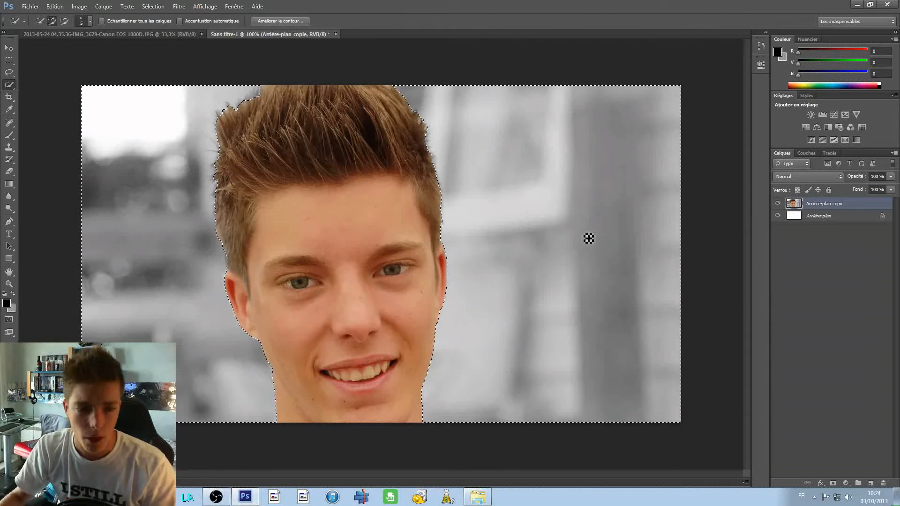
right_click(502, 147)
click(509, 149)
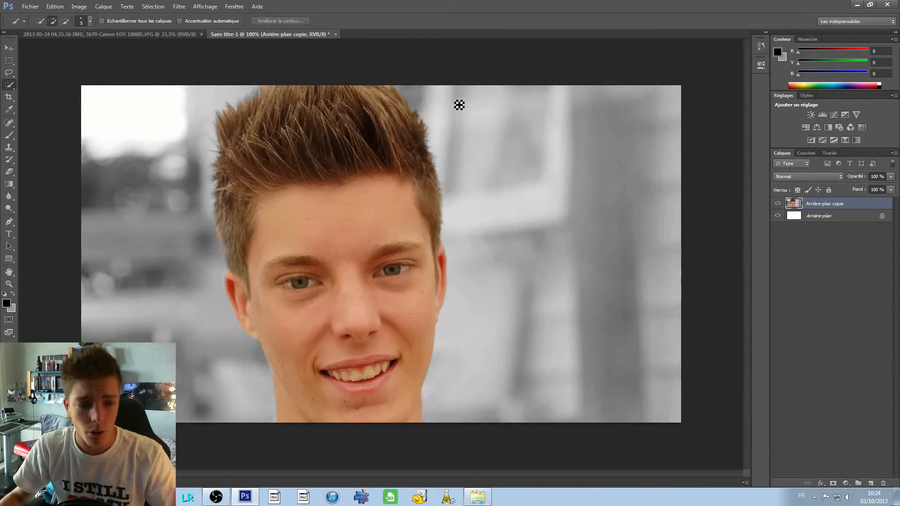
- Add black 48 pt Sylfaen text beside the person's head, with "Exemple" on one line and "TUTO" below it
click(9, 234)
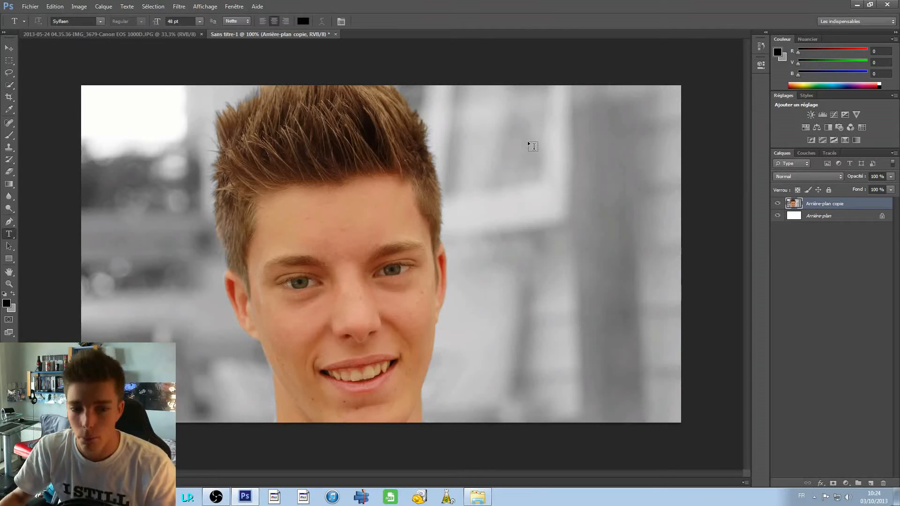
click(509, 175)
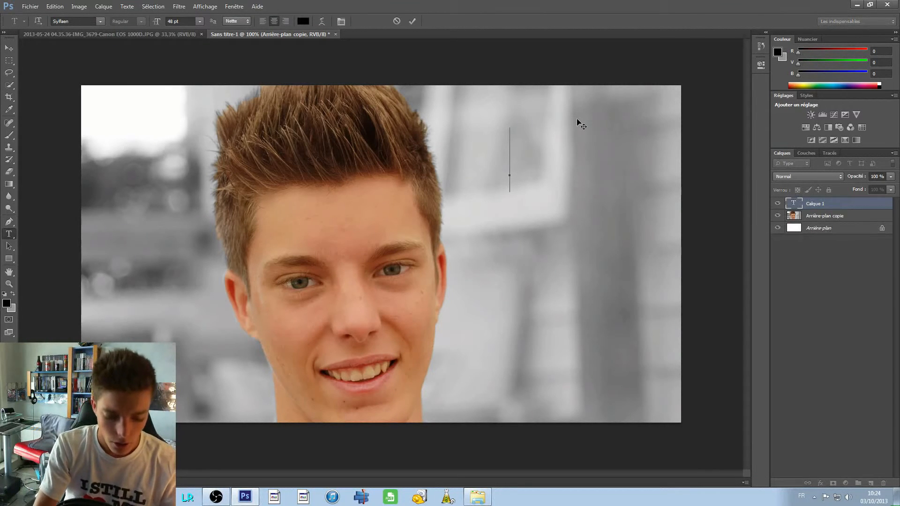
text(Exemple)
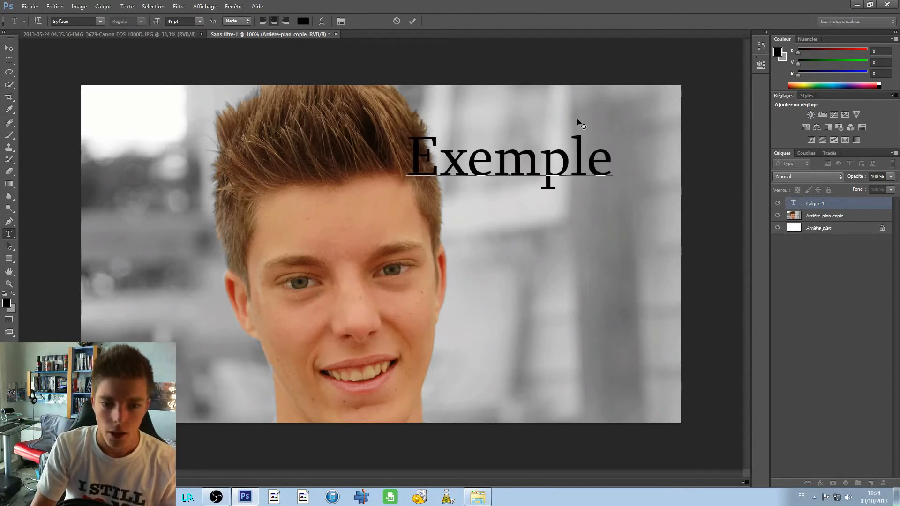
key(Return)
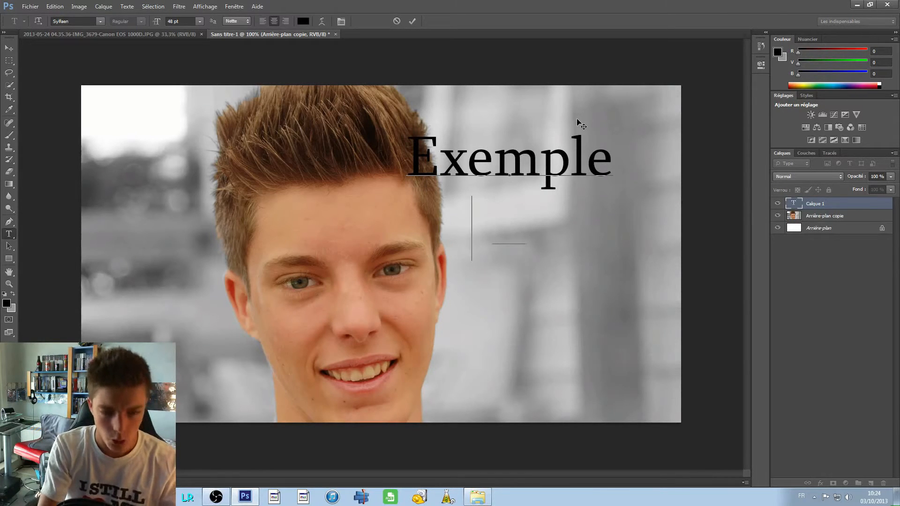
text(TUTO)
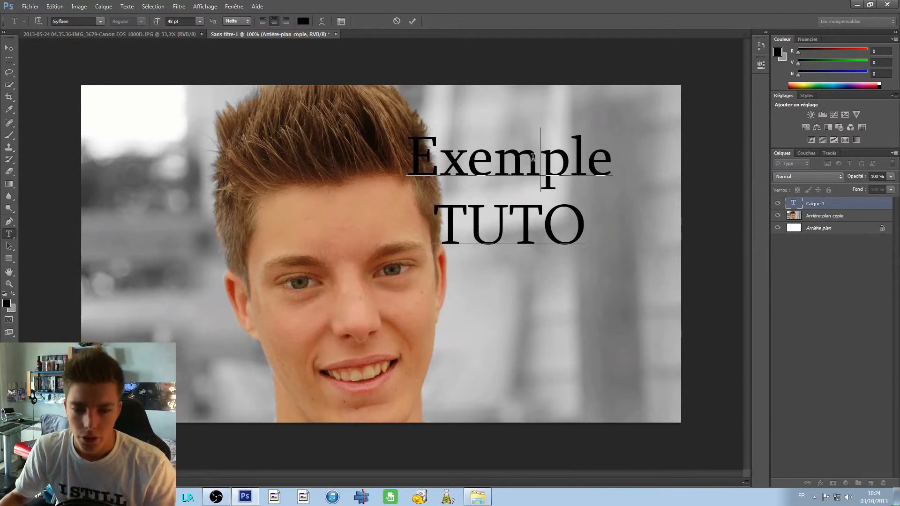
- Enlarge the Exemple TUTO text to about 58.64 pt, fit it between the hair and the canvas edge, and commit it
drag(533, 158, 584, 129)
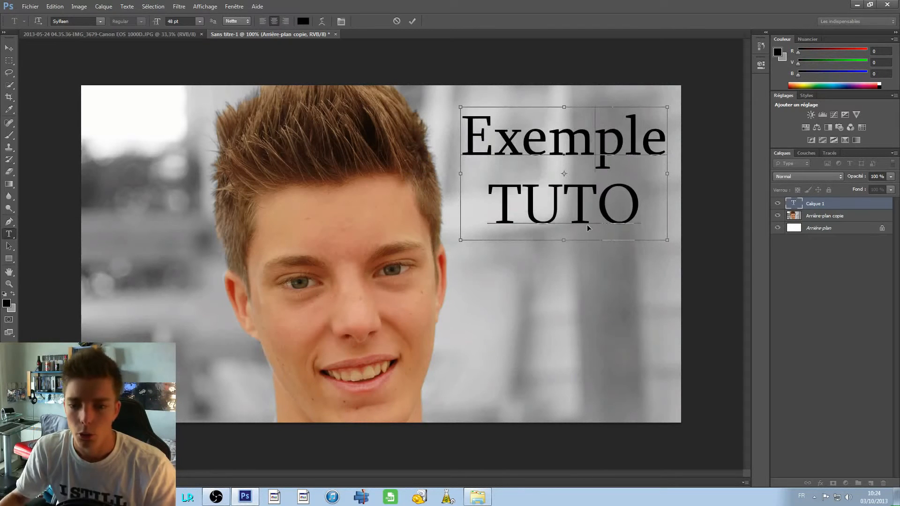
drag(463, 243, 444, 257)
drag(615, 193, 611, 177)
drag(655, 232, 680, 250)
click(808, 277)
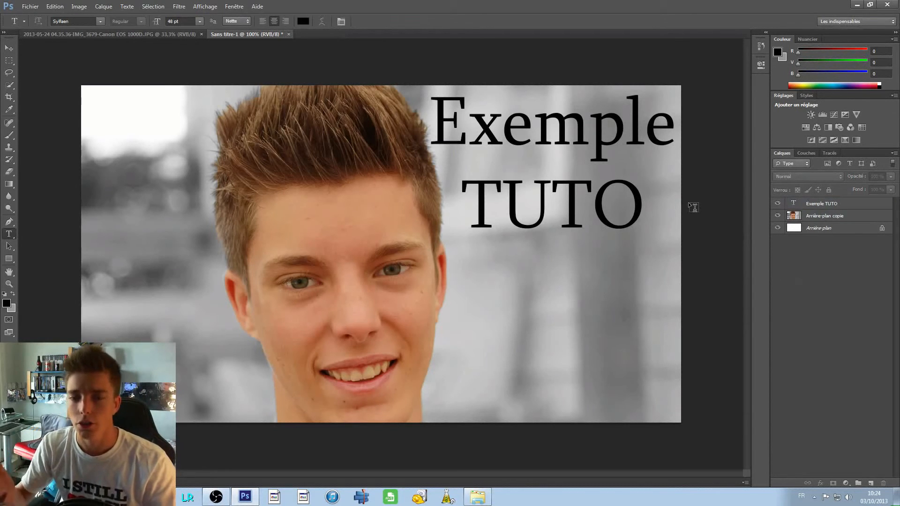
- Set the font to Myriad Pro and add the sample text "apple" beside the person's chin, below TUTO
click(100, 22)
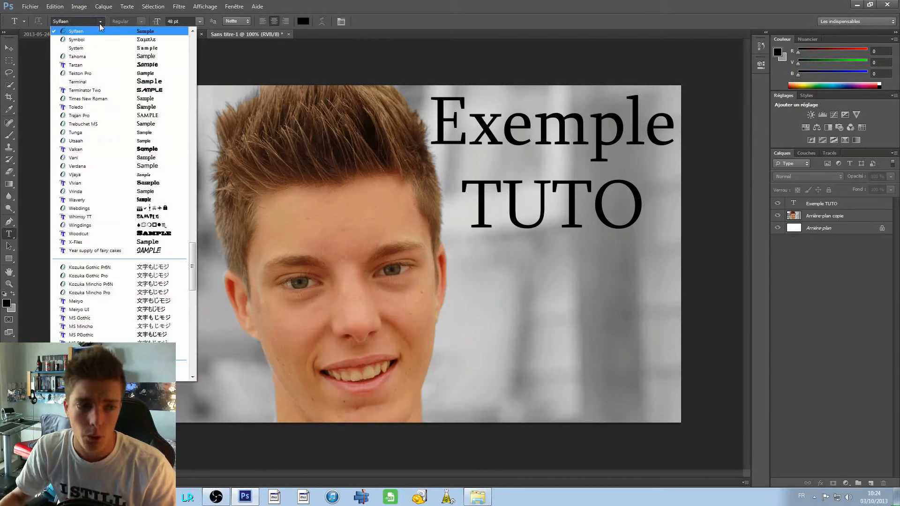
drag(191, 263, 195, 186)
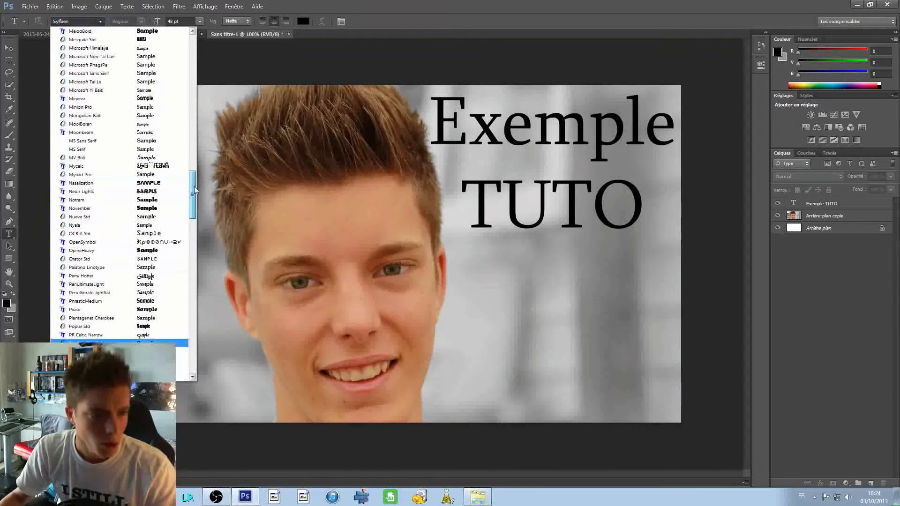
click(100, 179)
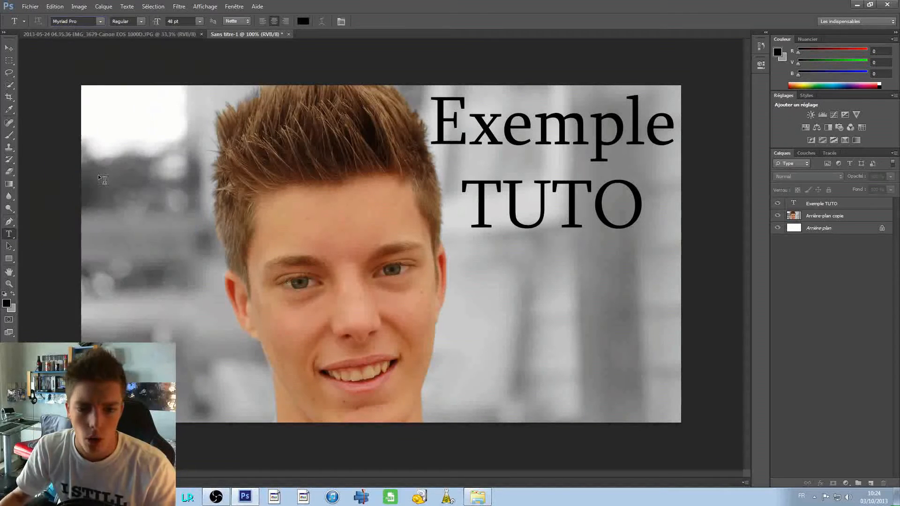
click(580, 368)
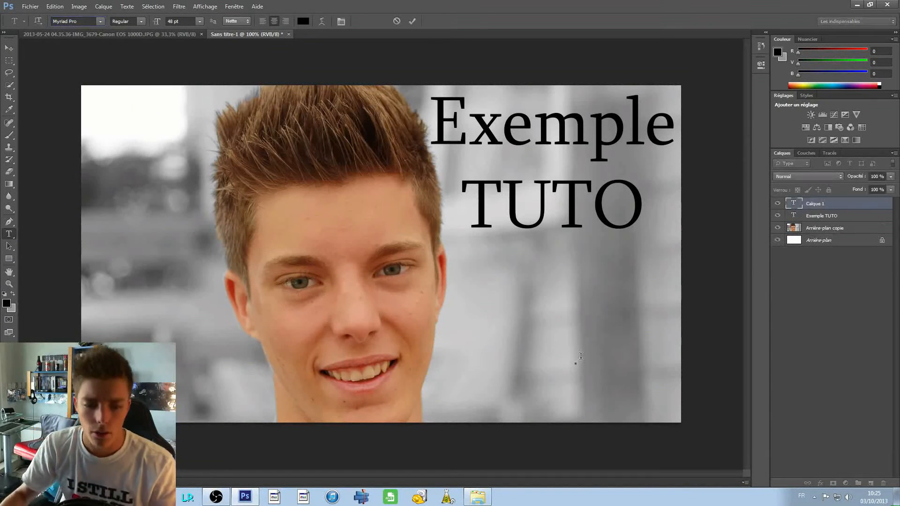
text(app)
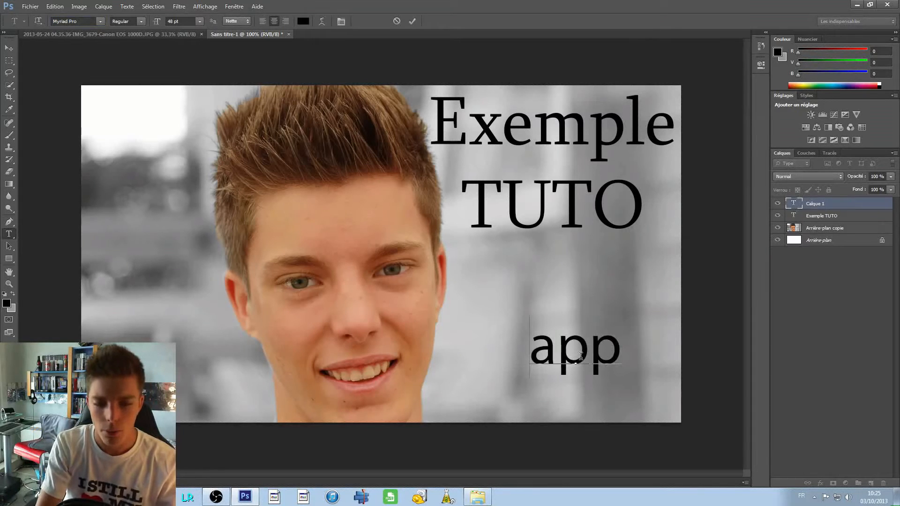
text(le)
- Shorten the sample text to "app" and delete its layer
click(535, 158)
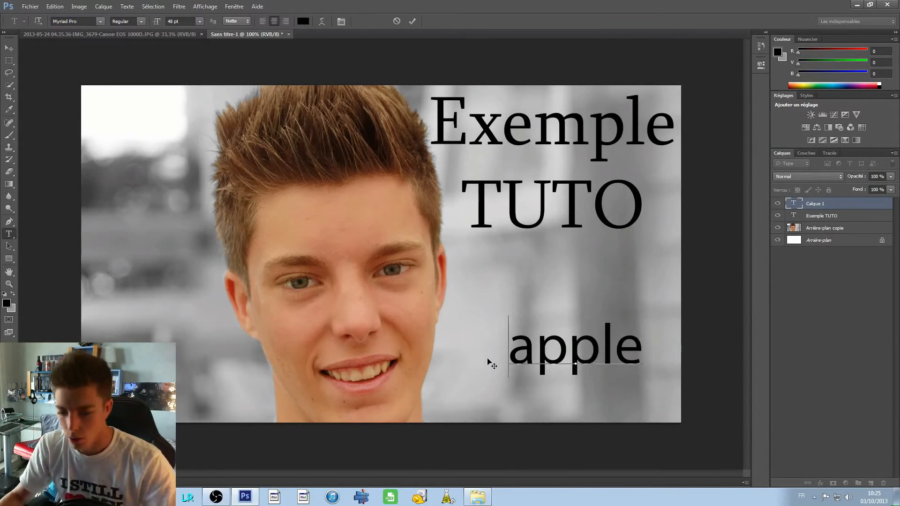
key(BackSpace)
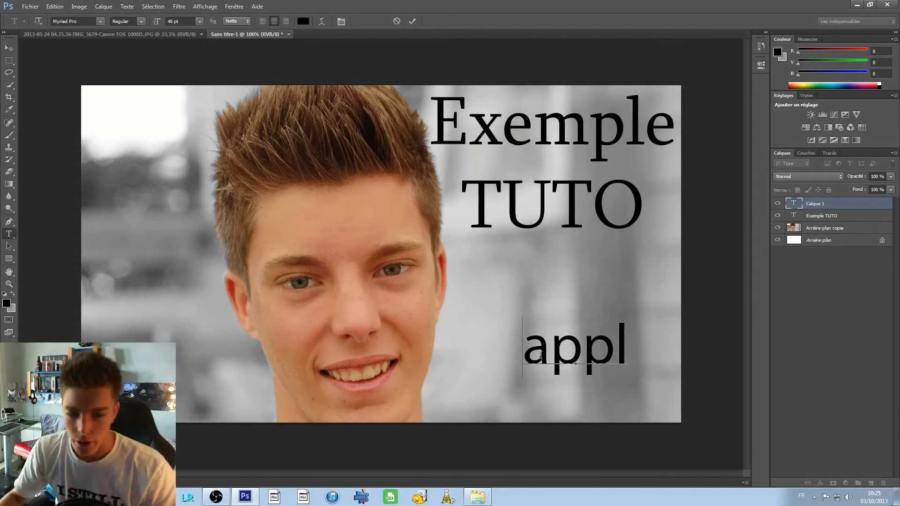
drag(624, 347, 486, 335)
click(485, 336)
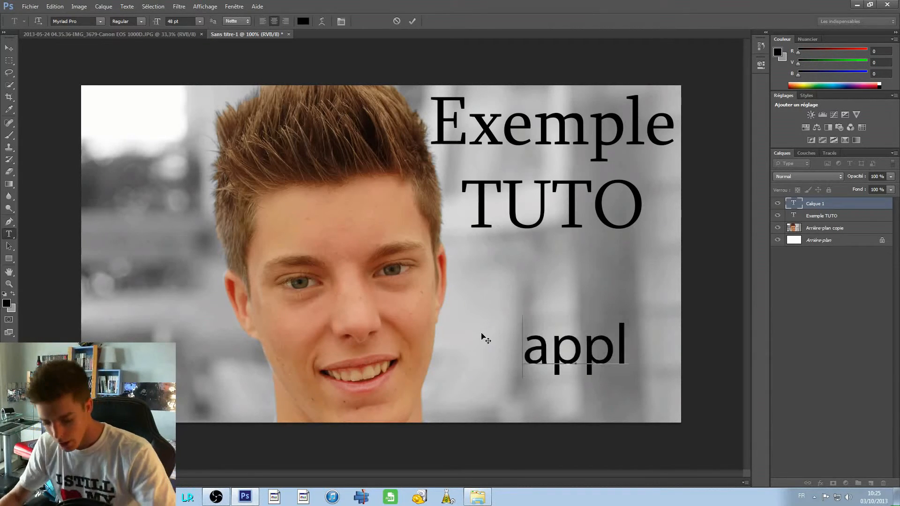
key(BackSpace)
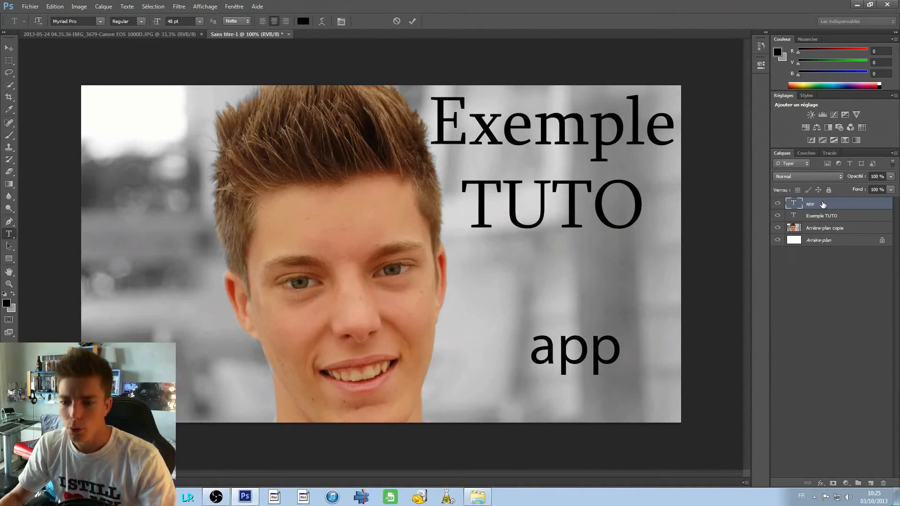
key(Escape)
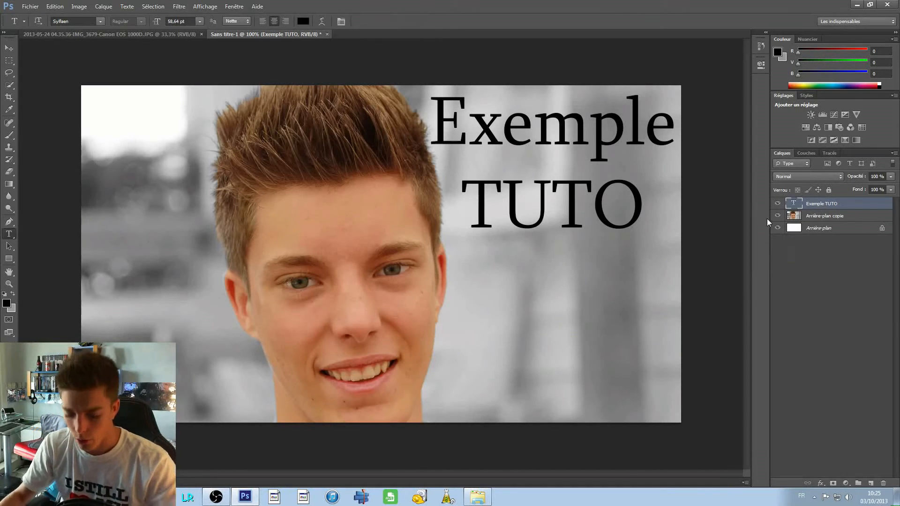
- Add a drop shadow to the Exemple TUTO text layer, using the skin tone d2916d sampled from the portrait's cheek
right_click(813, 208)
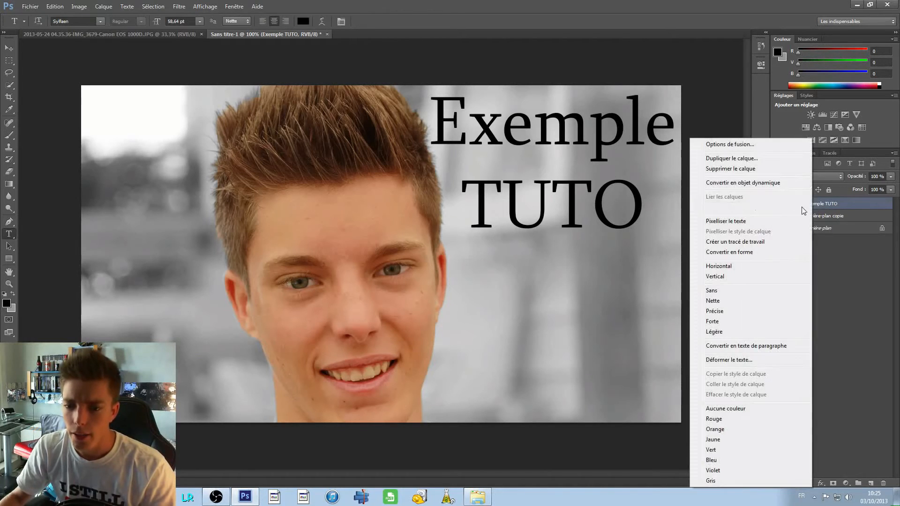
click(734, 146)
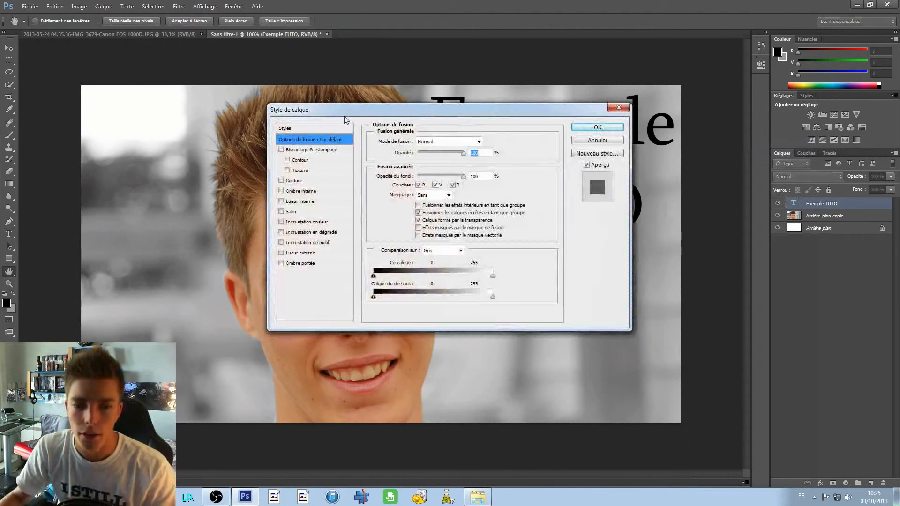
drag(362, 101, 126, 46)
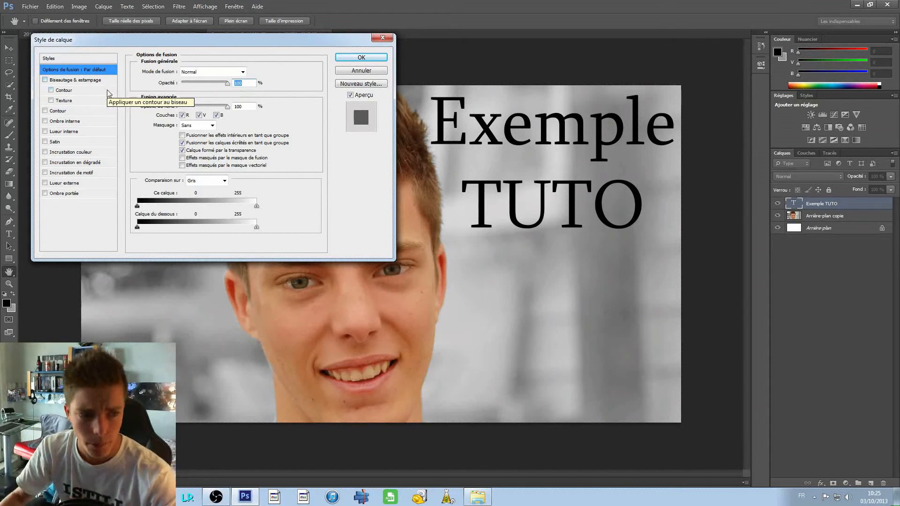
click(55, 122)
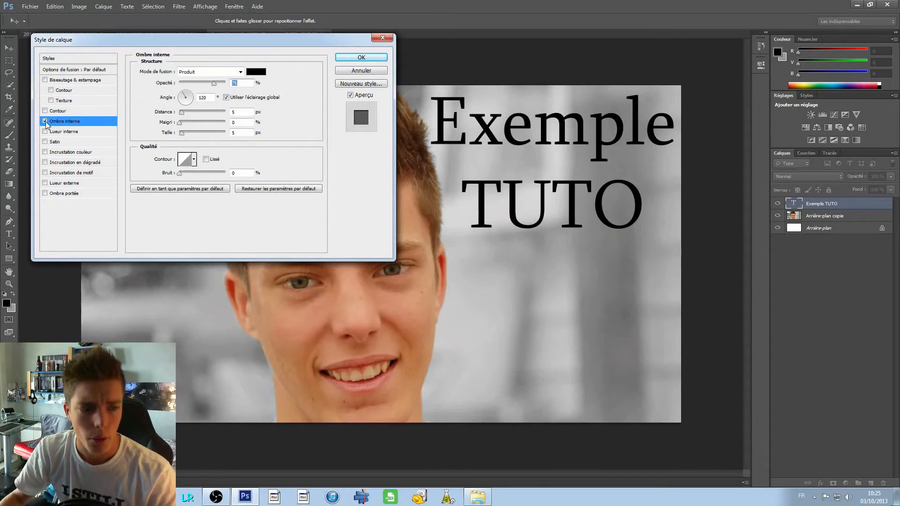
key(space)
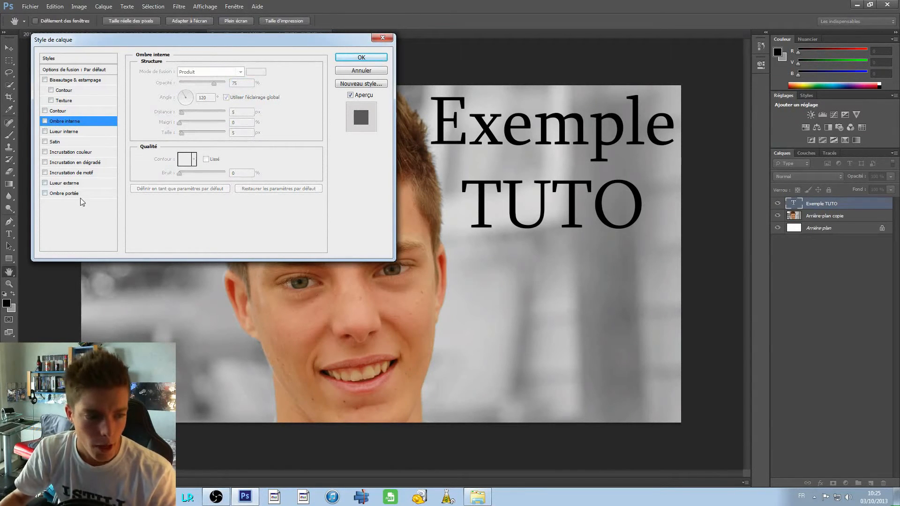
click(53, 194)
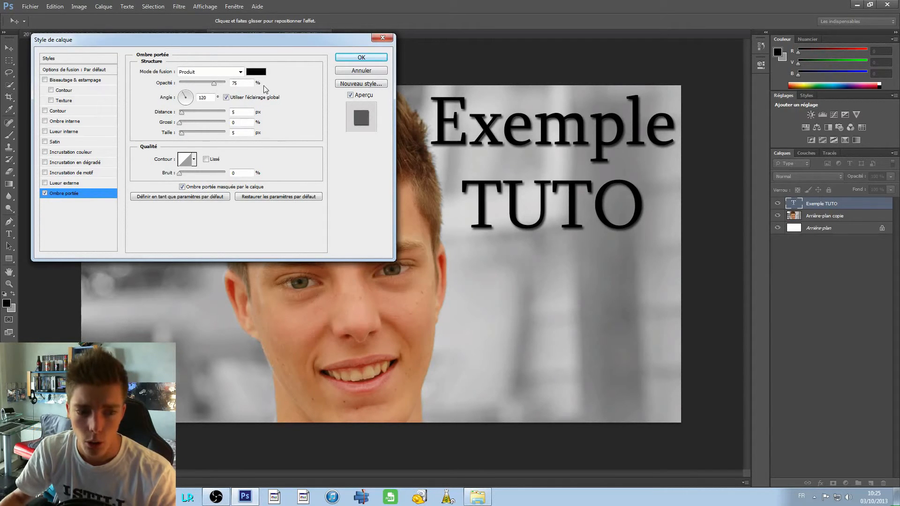
click(252, 76)
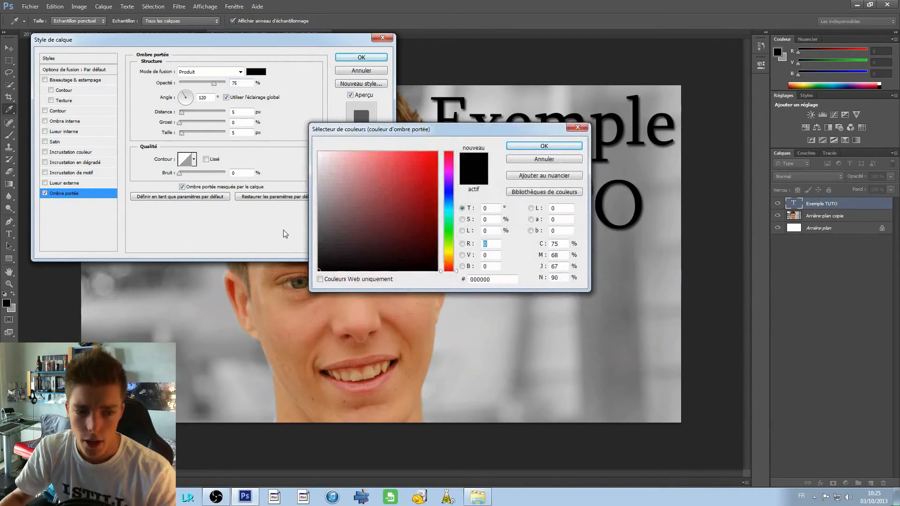
click(323, 313)
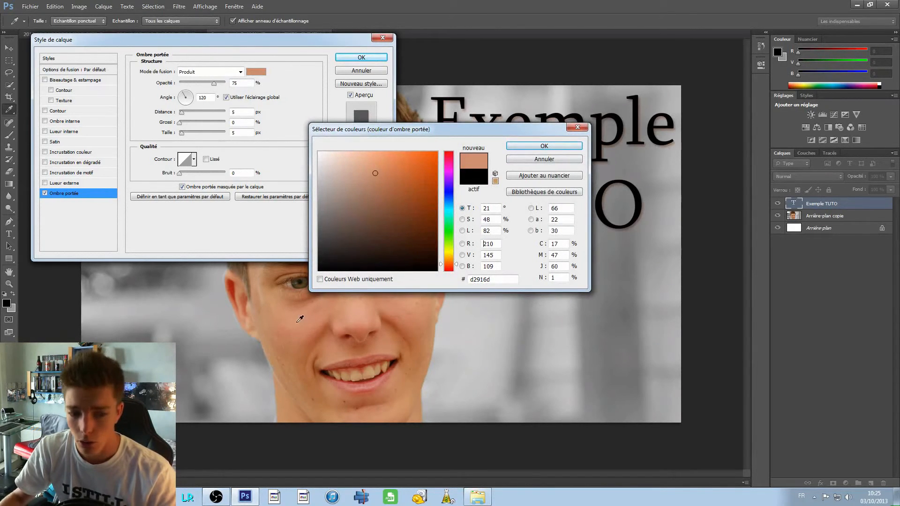
click(544, 146)
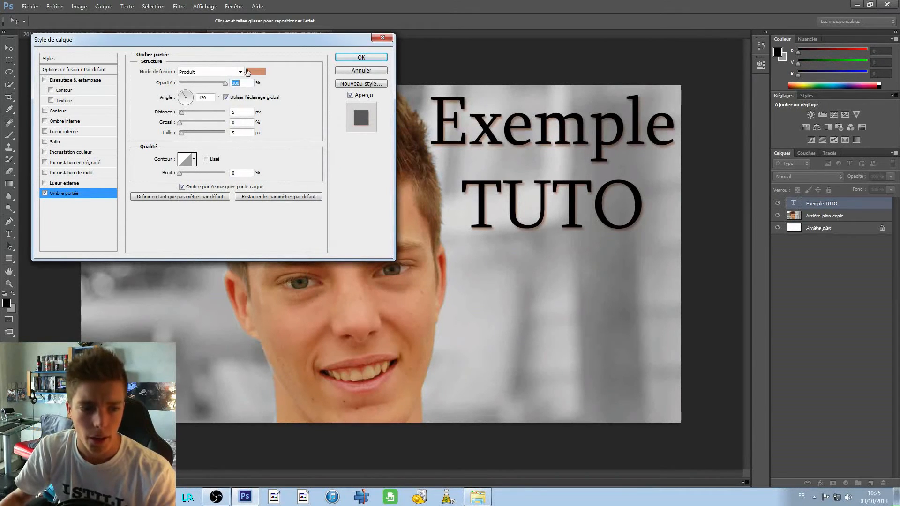
- Set the drop shadow to Normal blend mode with 100% opacity and apply the layer style
click(240, 72)
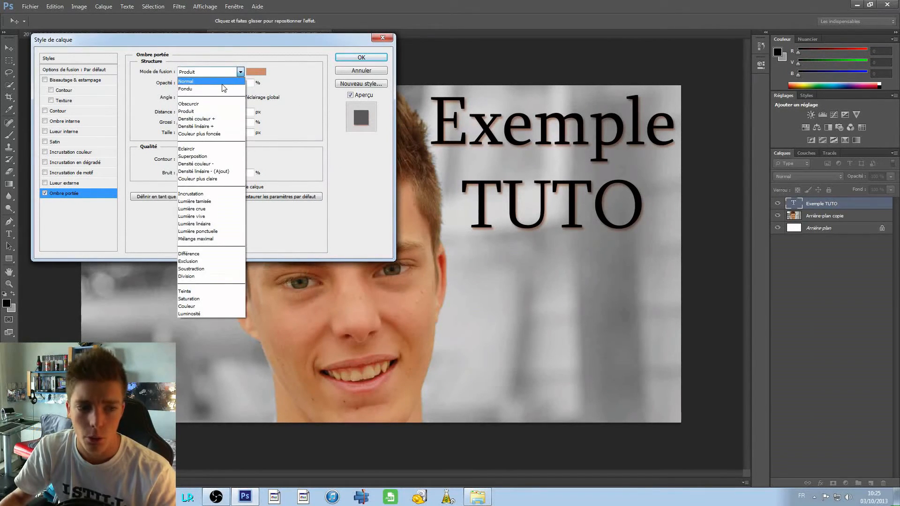
click(223, 83)
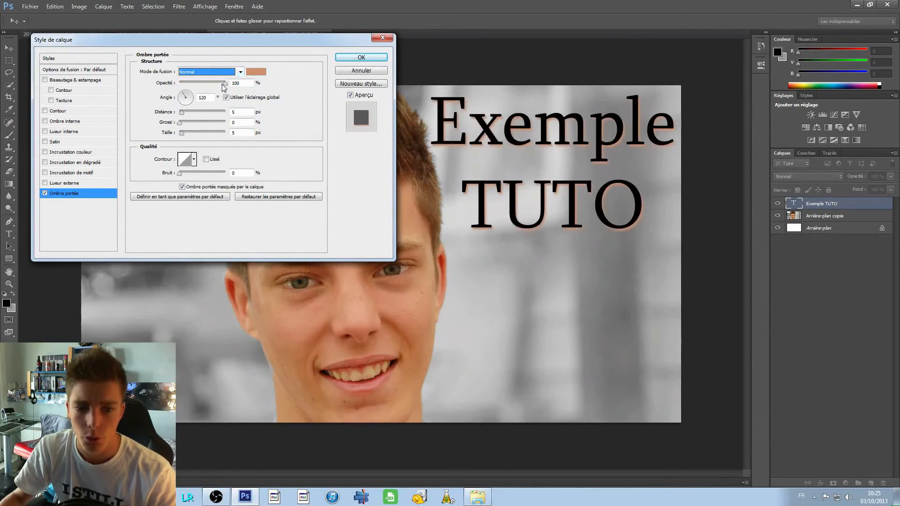
click(360, 57)
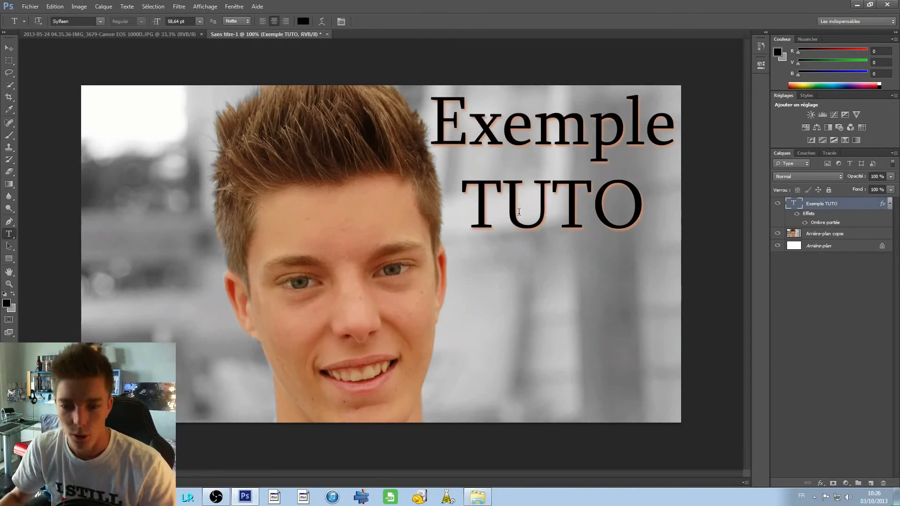
- Add a 4 px exterior stroke to the Exemple TUTO text in the skin tone d99b78 sampled from the face
right_click(822, 202)
click(717, 145)
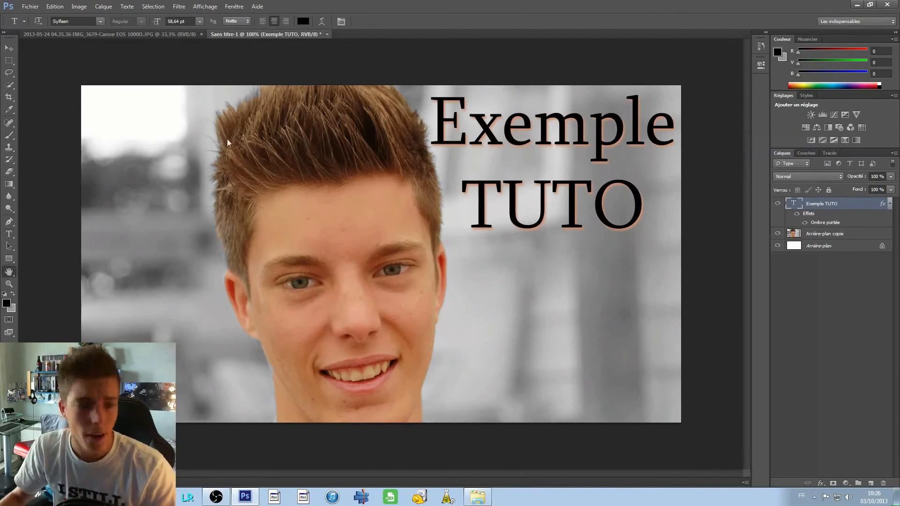
click(58, 111)
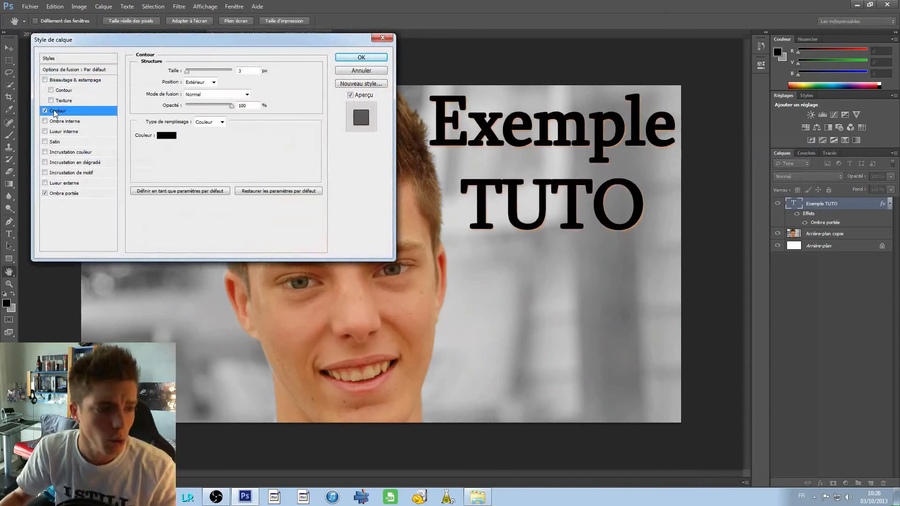
mouse_move(187, 71)
mouse_down()
mouse_move(197, 71)
mouse_move(188, 73)
mouse_up()
click(167, 136)
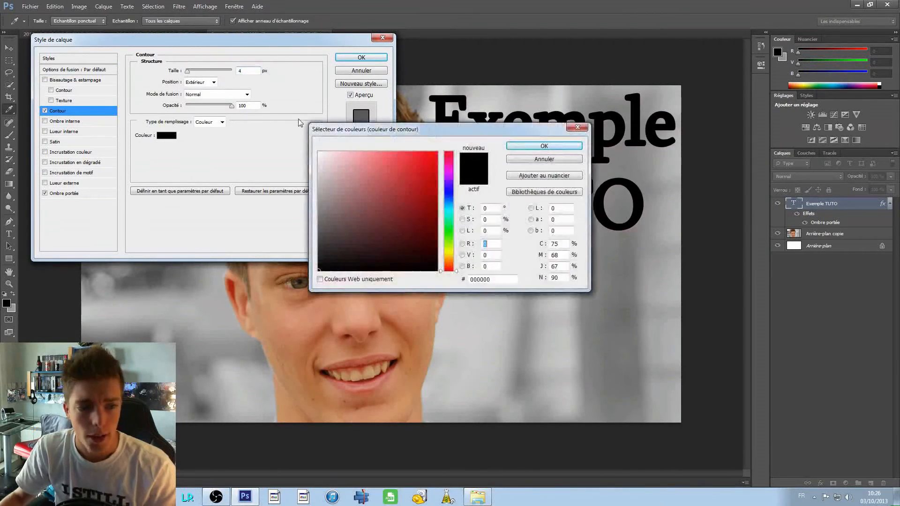
click(297, 310)
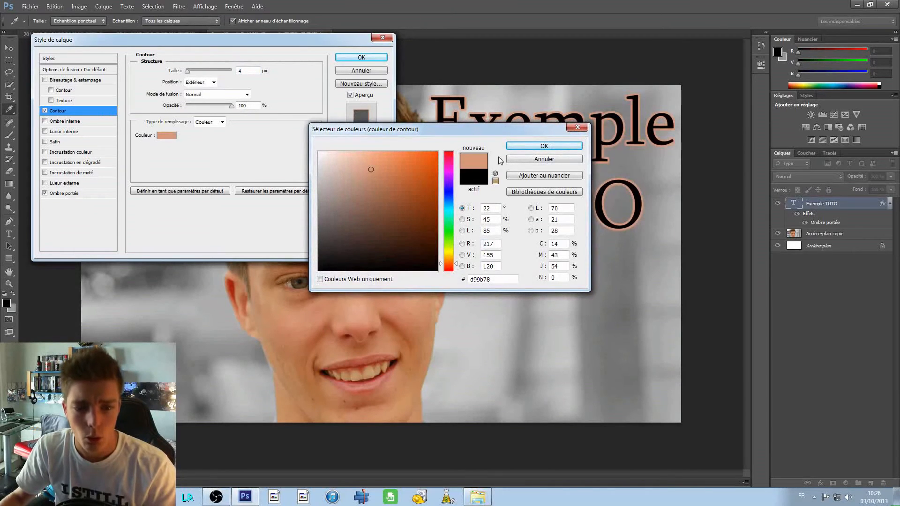
click(520, 147)
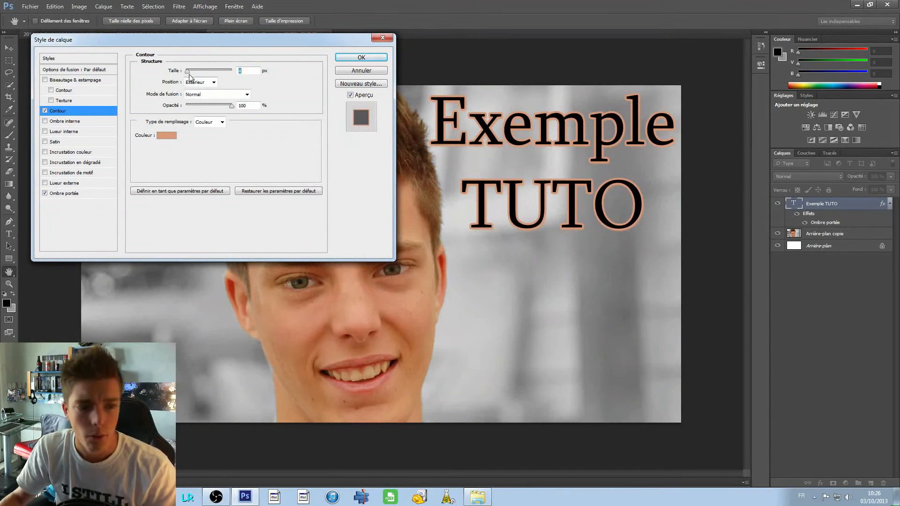
- Set the text stroke to 21 px and 29% opacity, with a slightly brighter orange color
drag(189, 75, 193, 74)
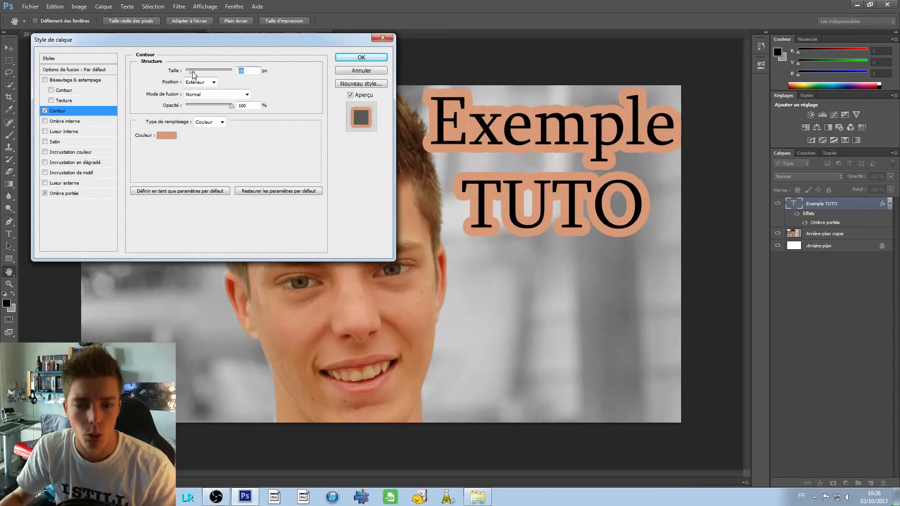
mouse_move(230, 106)
mouse_down()
mouse_move(200, 96)
mouse_move(211, 74)
mouse_move(192, 71)
mouse_up()
click(168, 136)
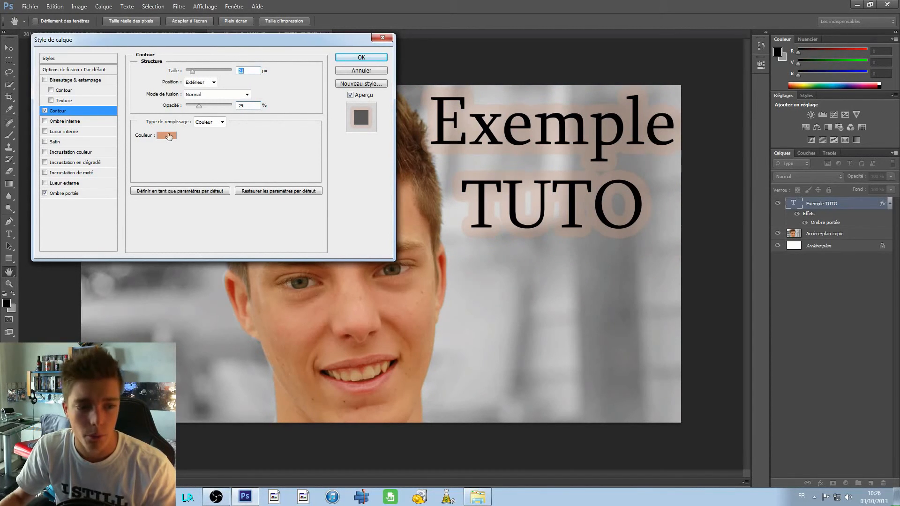
drag(365, 158, 375, 158)
click(533, 151)
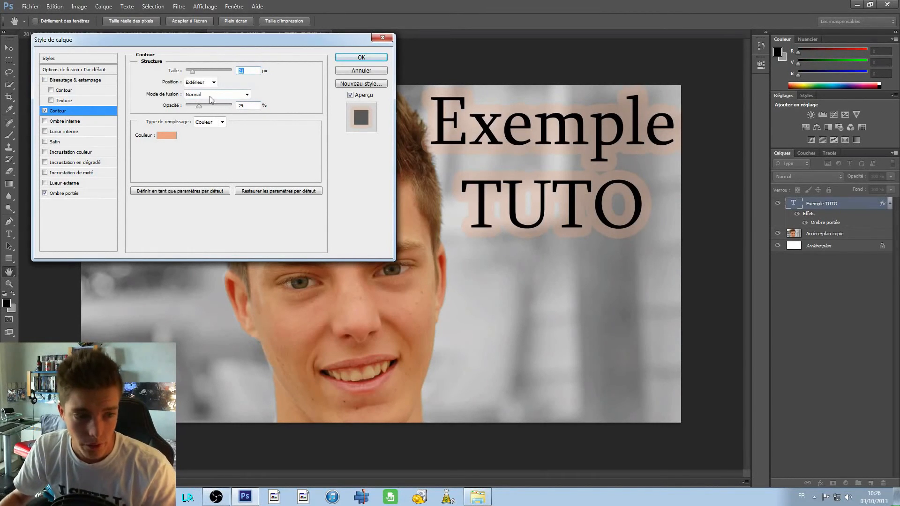
- Change the stroke position to Intérieur and apply the layer style to the Exemple TUTO text
click(205, 82)
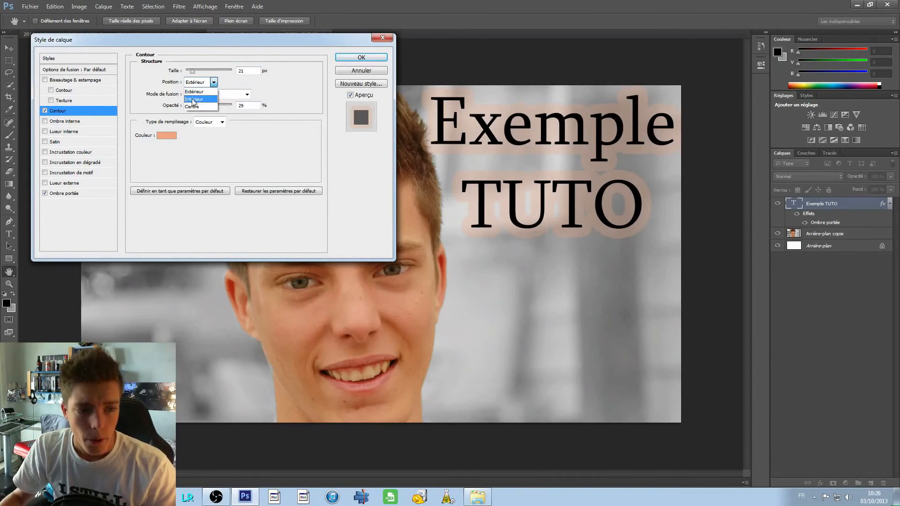
click(193, 100)
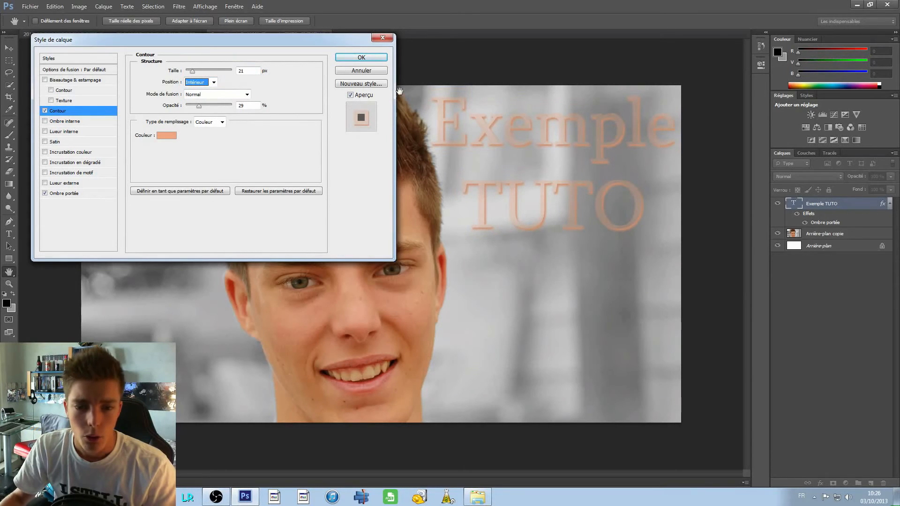
click(361, 58)
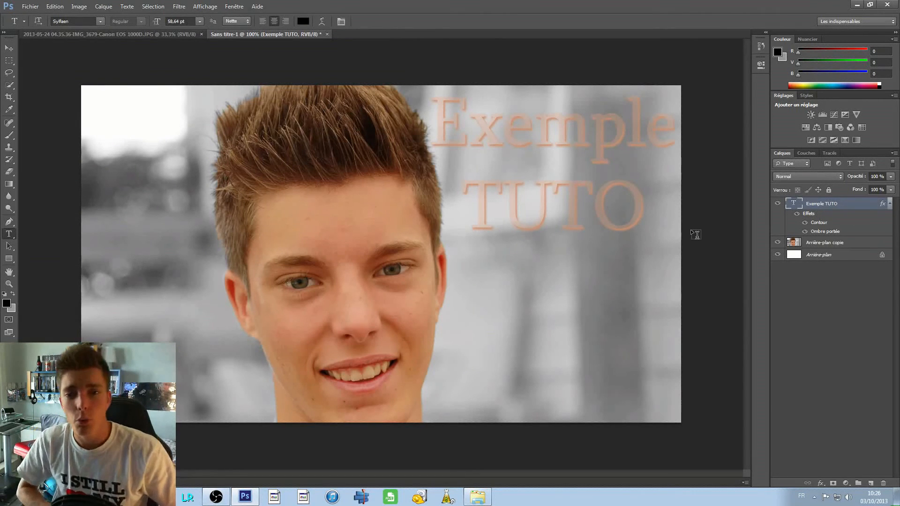
- Save the thumbnail to the desktop as a JPEG named "tuto exemple" at maximum quality 12
click(30, 6)
click(47, 119)
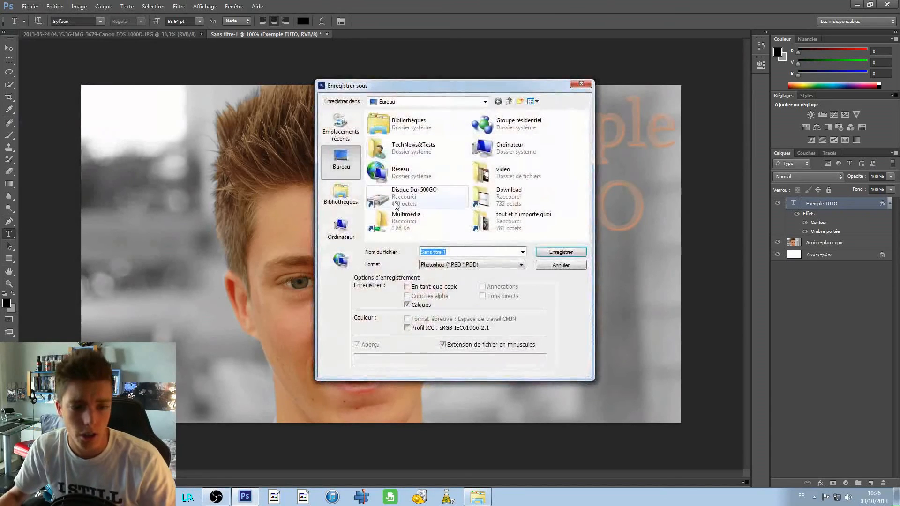
click(463, 265)
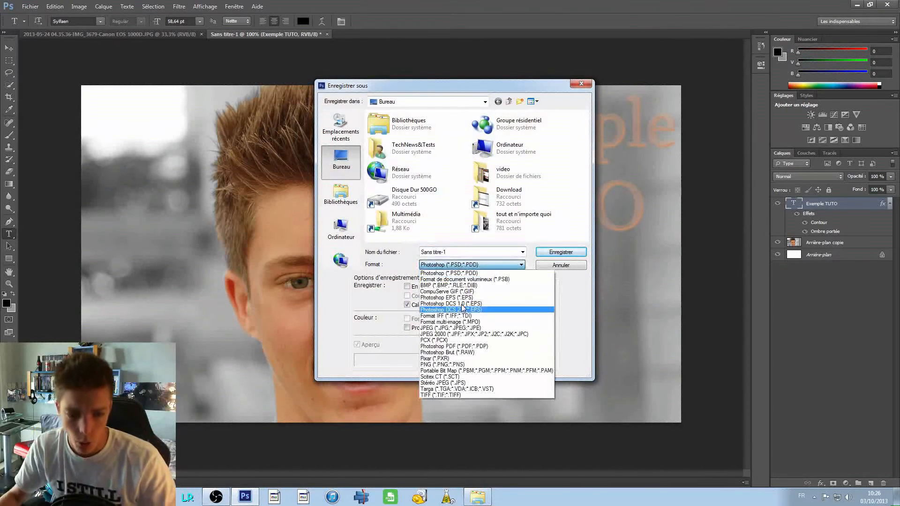
click(454, 328)
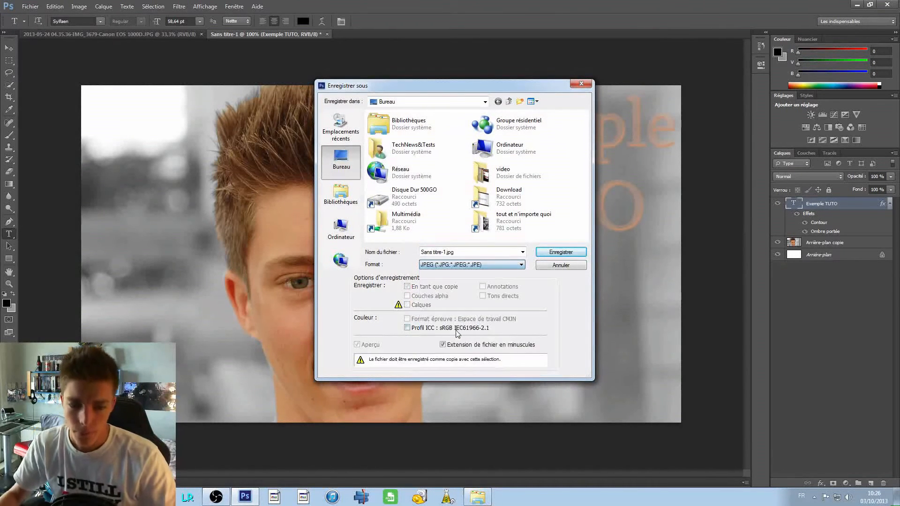
click(445, 253)
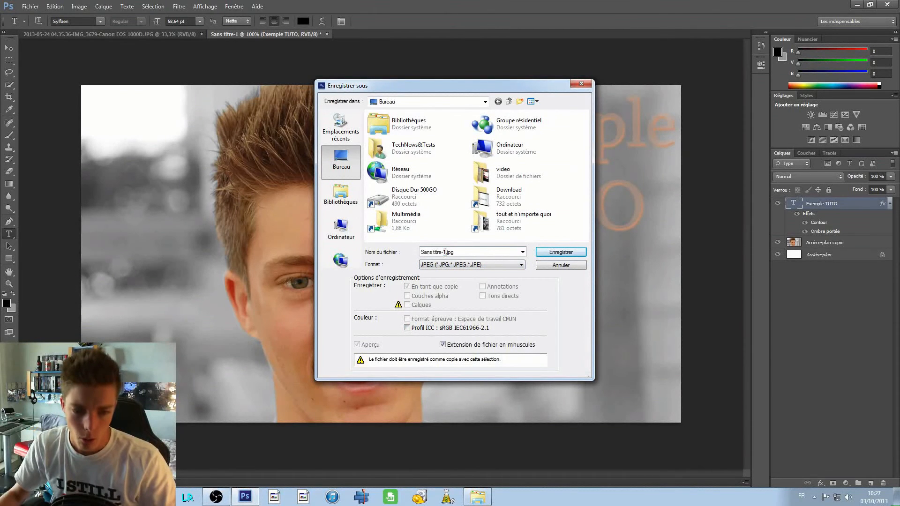
drag(445, 253, 420, 253)
key(BackSpace)
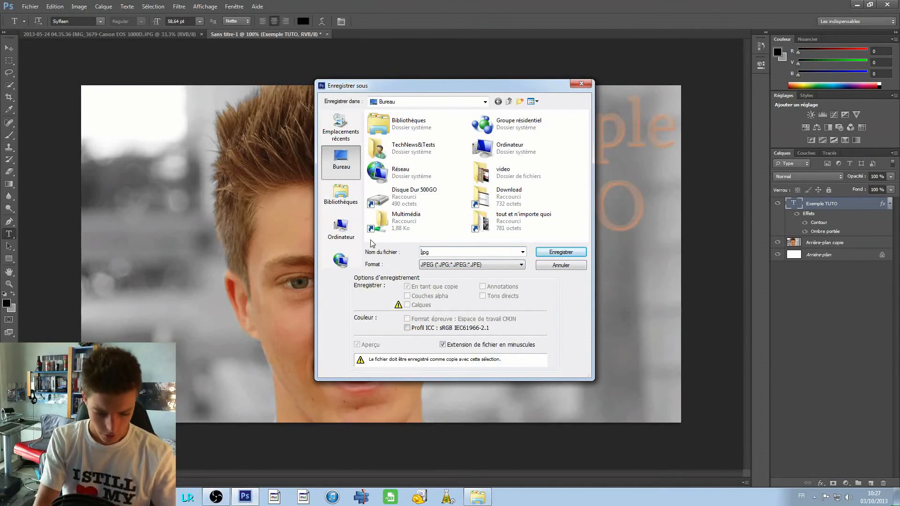
text(tut)
text(o exemple)
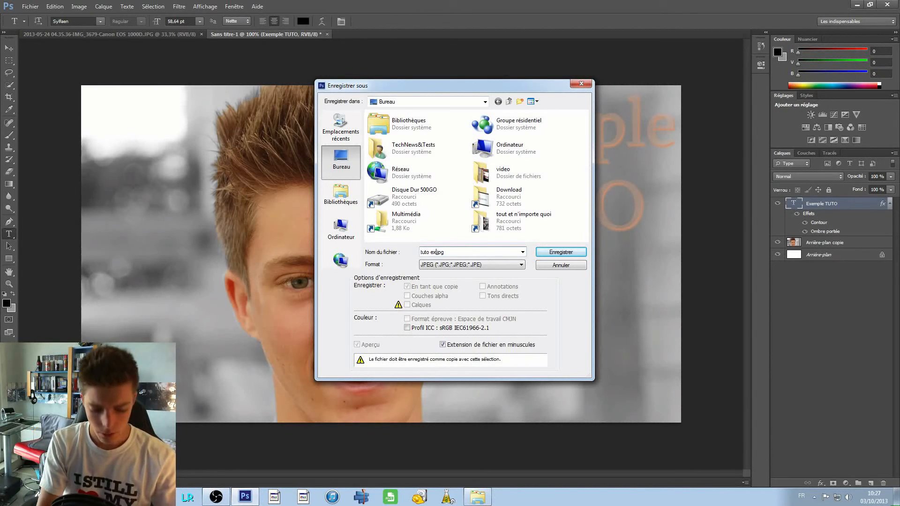
key(Return)
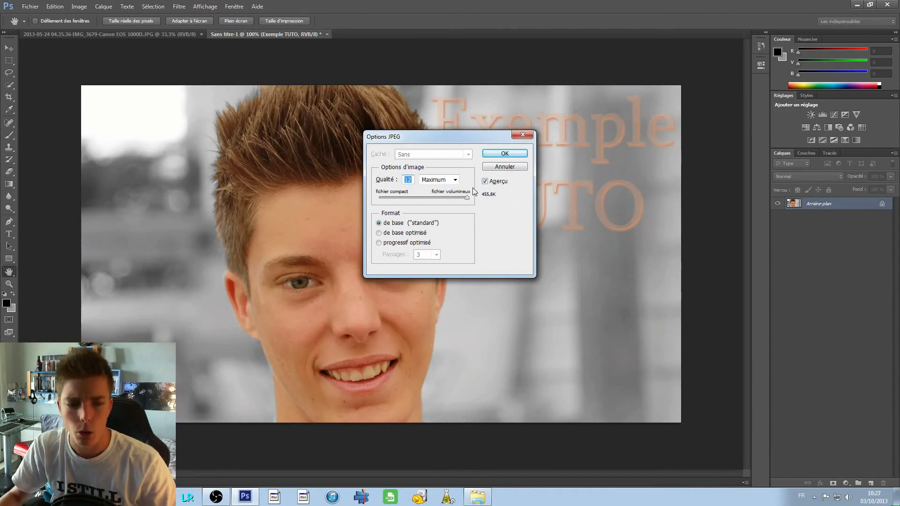
click(501, 159)
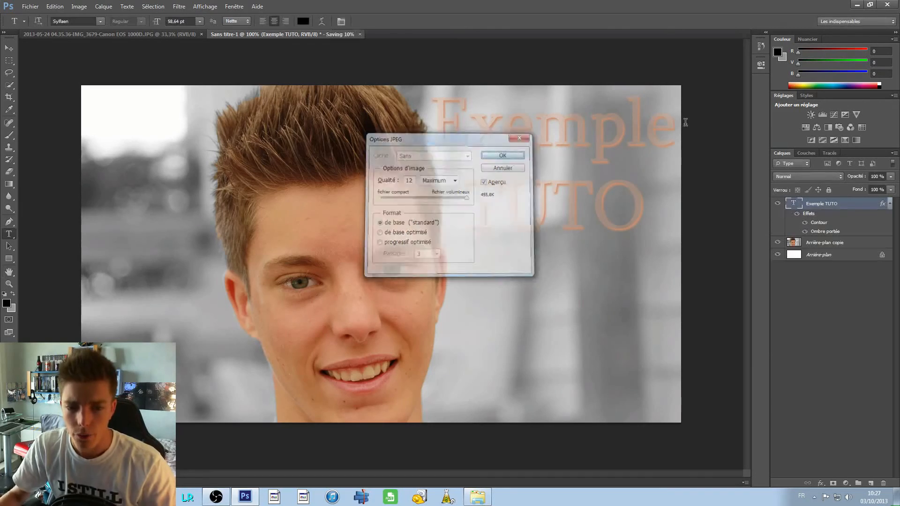
- Close Photoshop without saving the document, and check the tuto exemple image from the desktop in the image viewer
click(887, 5)
click(449, 190)
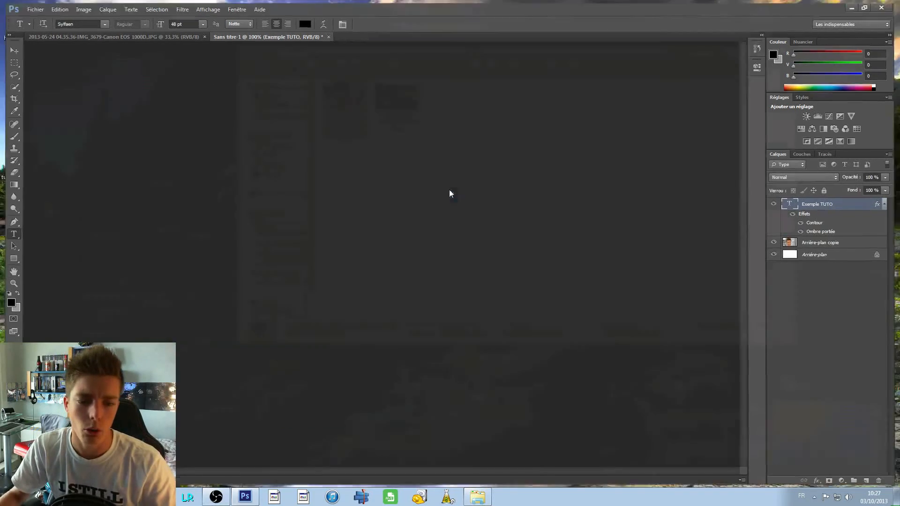
double_click(17, 165)
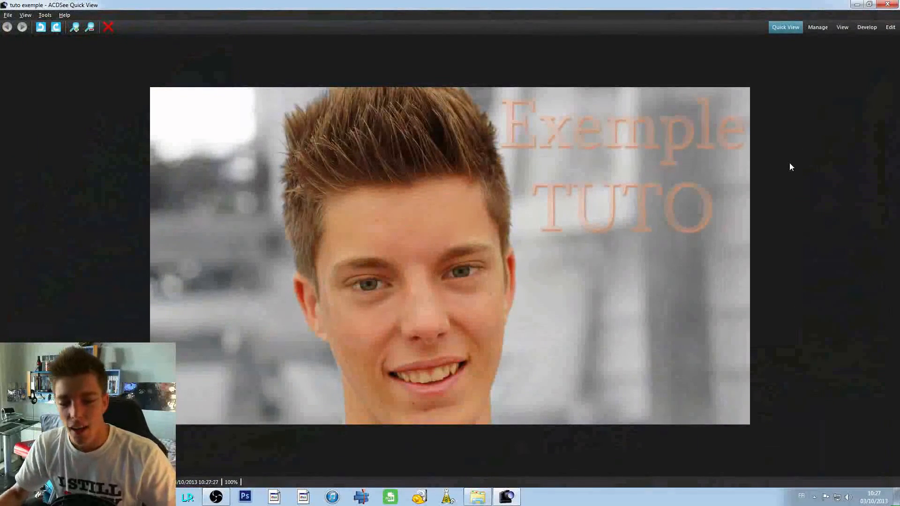
click(883, 5)
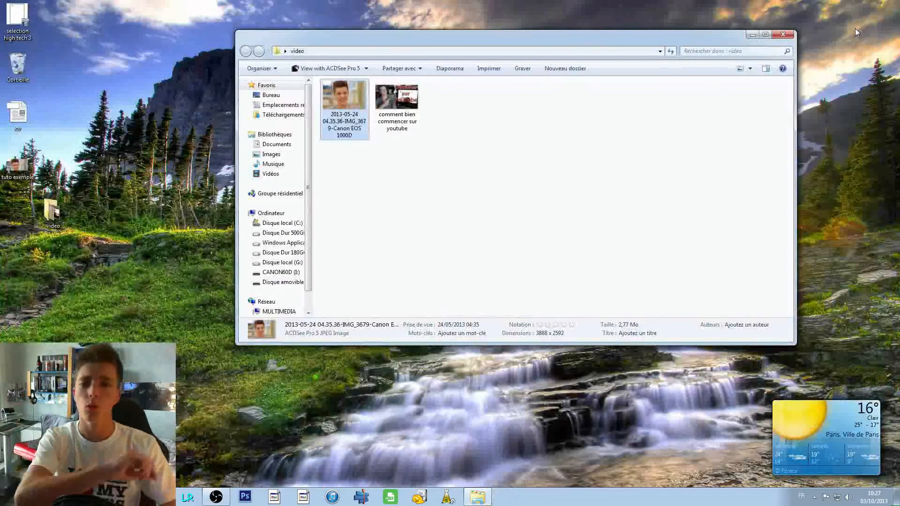